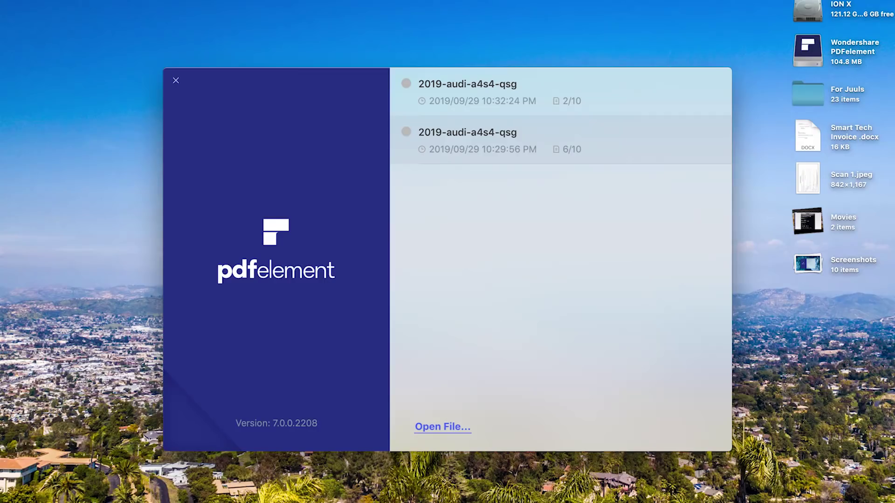
# Step: Run OCR text recognition on the recent 2019-audi-a4s4-qsg file opened at page 6, and open the recognized document
pyautogui.click(511, 146)
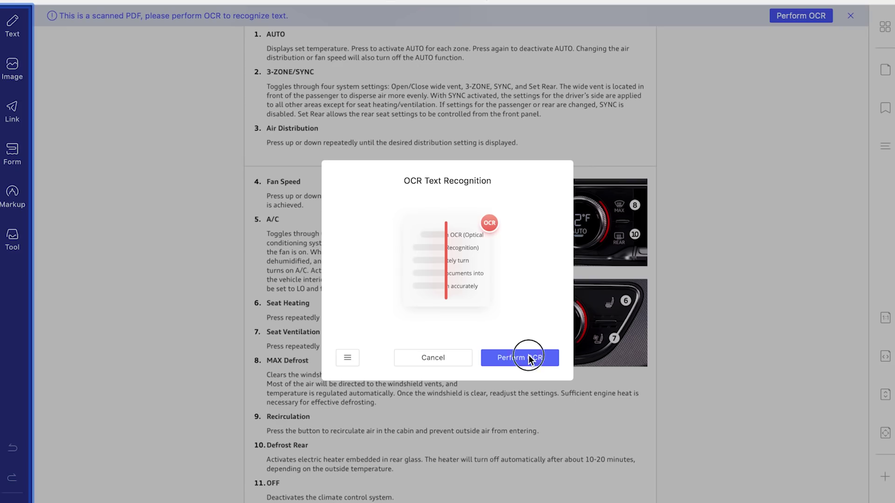
pyautogui.click(531, 359)
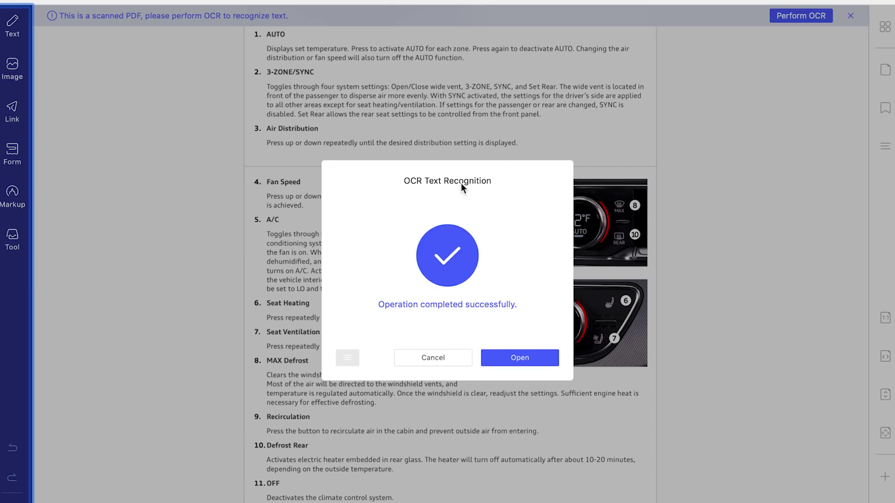
pyautogui.click(523, 356)
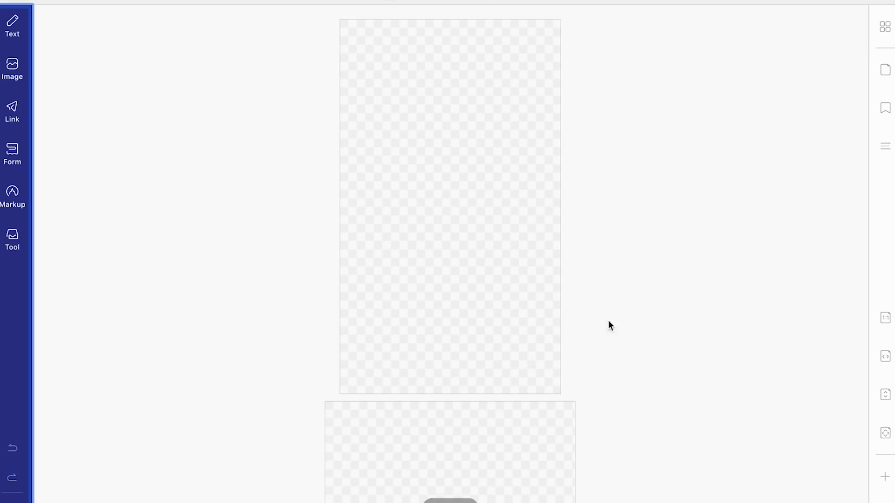
# Step: Check that the cover page text is selectable by selecting part of the "Introduction to Your A4/A4 allroad" line
pyautogui.click(434, 193)
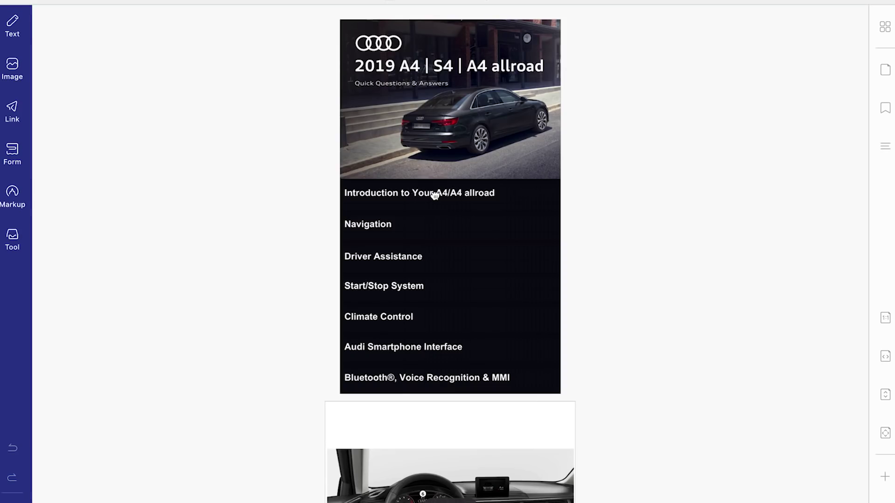
pyautogui.scroll(5, 449, 192)
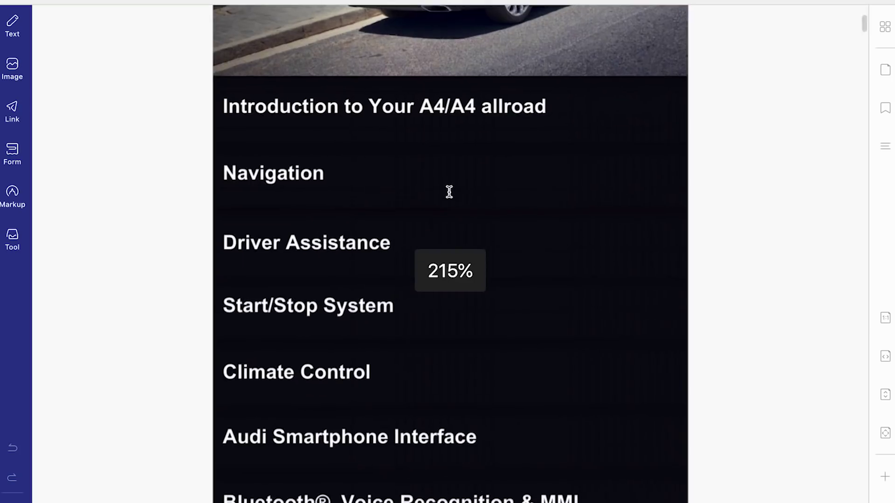
pyautogui.moveTo(302, 118); pyautogui.dragTo(521, 108)
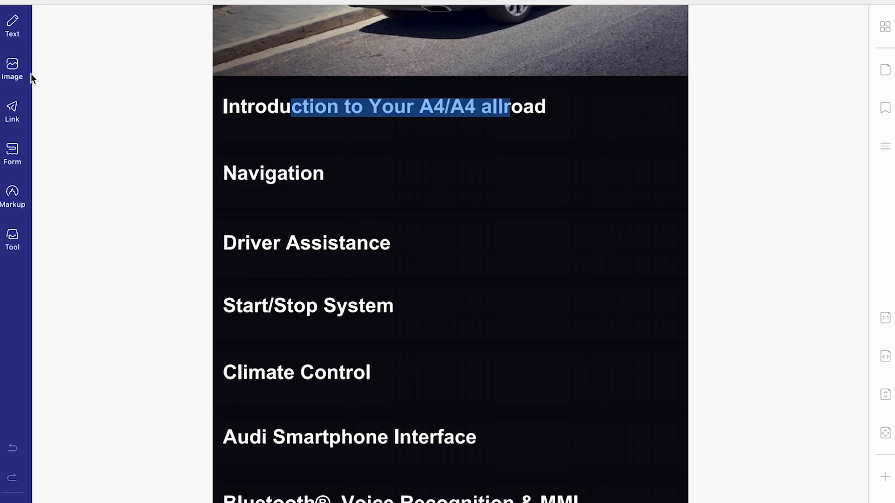
# Step: Check the recognized text on the next page by selecting the last sentences of the Infotainment Control paragraph
pyautogui.scroll(-15, 451, 348)
pyautogui.scroll(4, 451, 347)
pyautogui.scroll(-5, 451, 348)
pyautogui.scroll(4, 452, 347)
pyautogui.scroll(-11, 451, 347)
pyautogui.scroll(7, 451, 347)
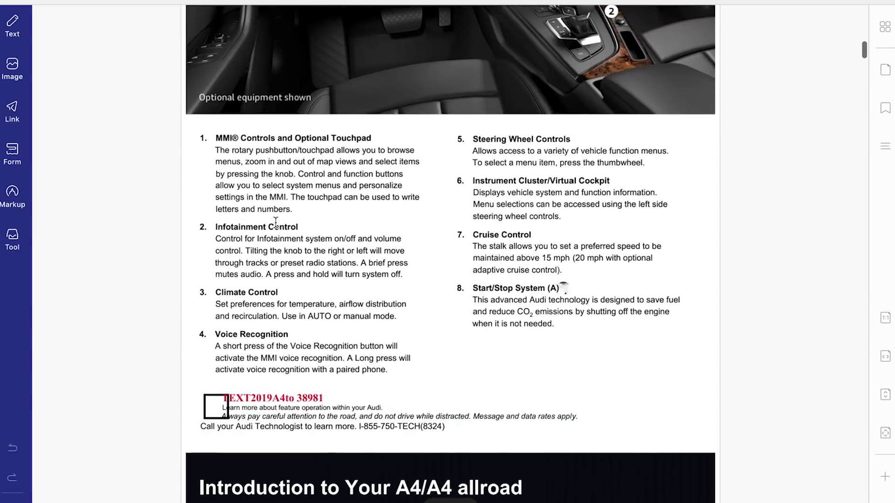
pyautogui.click(229, 239)
pyautogui.moveTo(390, 275); pyautogui.dragTo(255, 252)
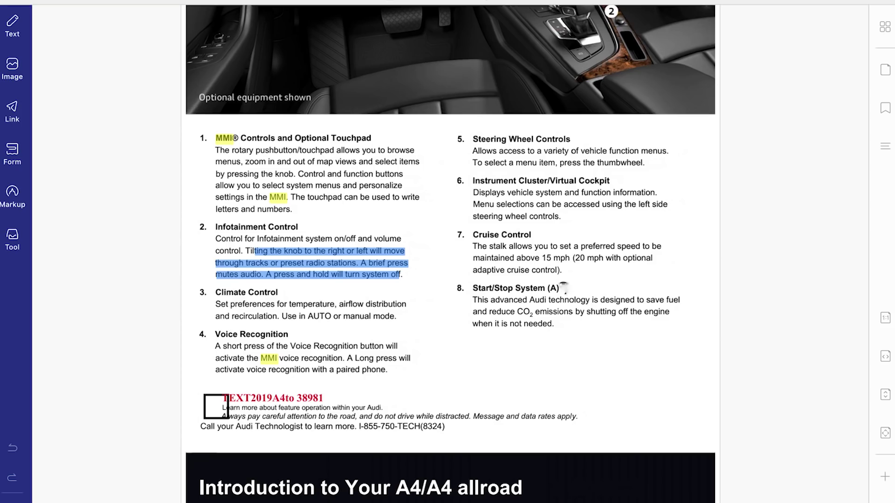
# Step: Search the document for "MMI" and step through its matches up to the Audi Smartphone Interface page
pyautogui.click(813, 502)
pyautogui.click(812, 502)
pyautogui.click(812, 502)
pyautogui.click(812, 502)
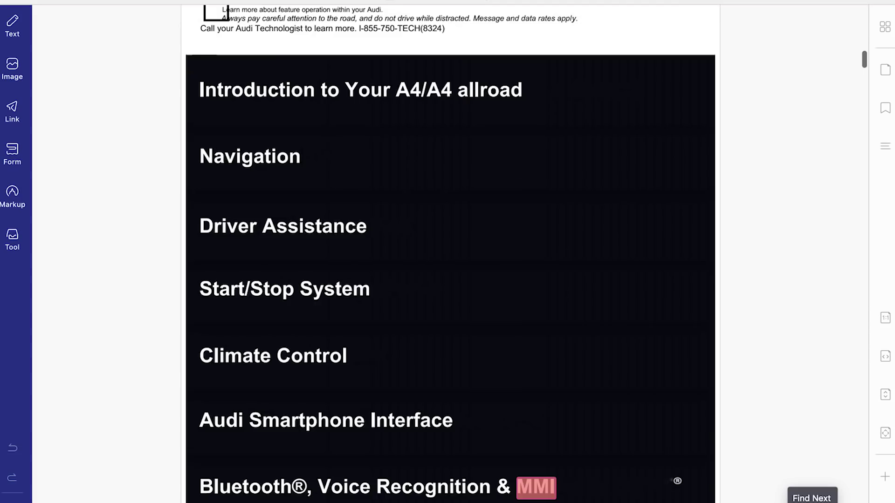
pyautogui.click(812, 502)
pyautogui.click(812, 502)
pyautogui.click(813, 502)
pyautogui.click(812, 502)
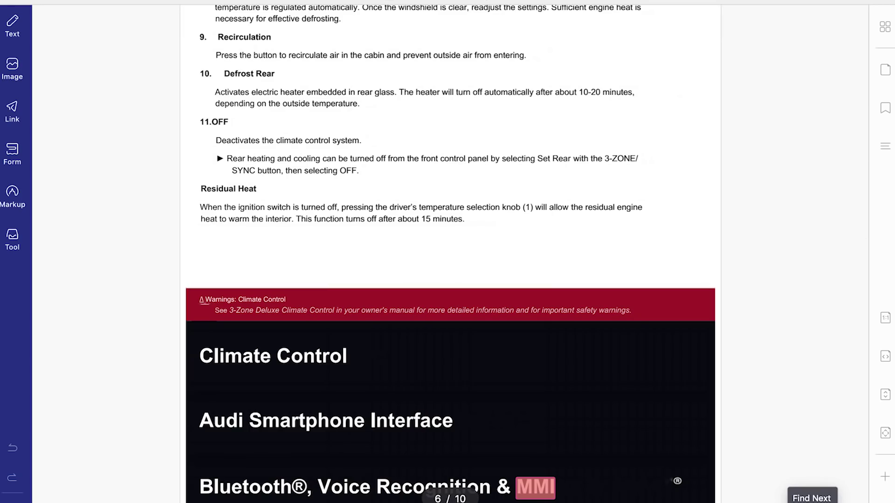
pyautogui.click(811, 502)
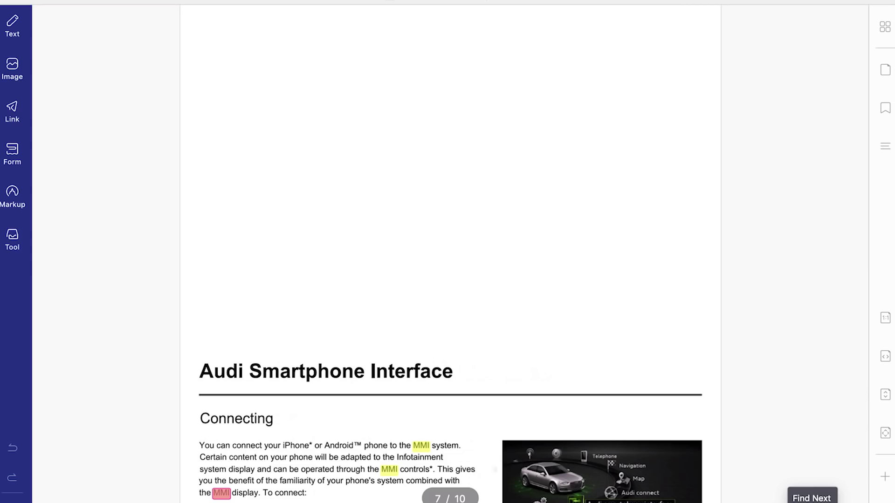
pyautogui.click(812, 499)
# Step: In text editing mode, delete the "Audi Smartphone Interface" heading and change the "Connecting" heading to "Connecting!"
pyautogui.scroll(-5, 541, 396)
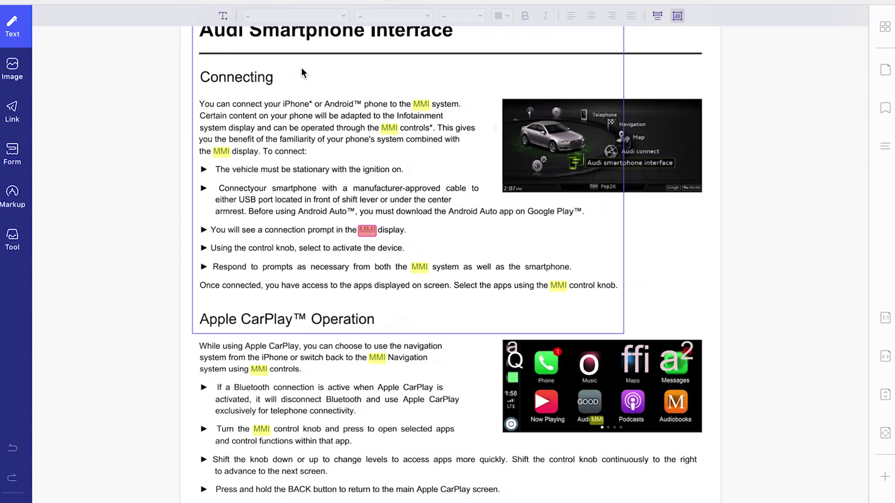
pyautogui.click(622, 331)
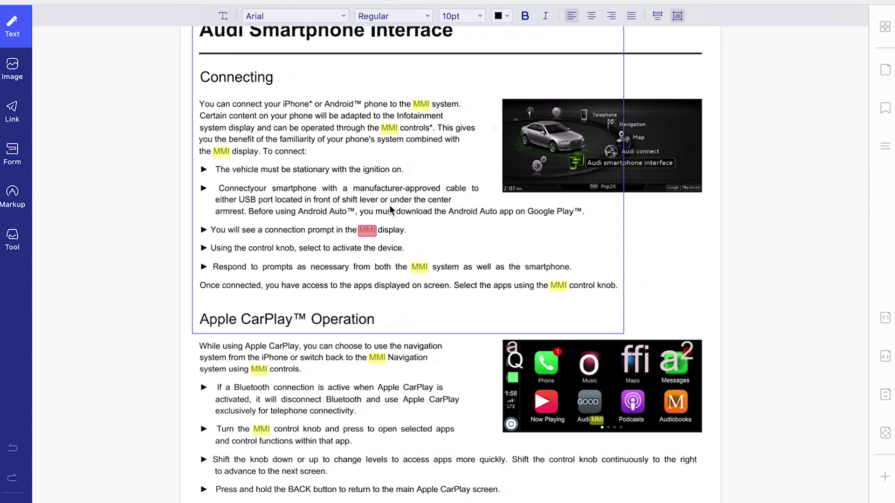
pyautogui.scroll(3, 323, 152)
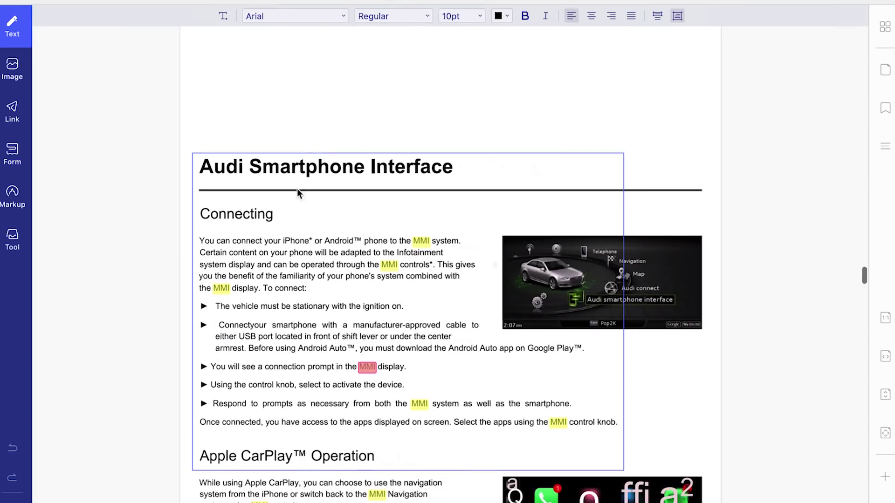
pyautogui.click(283, 167)
pyautogui.click(451, 167)
pyautogui.moveTo(449, 161); pyautogui.dragTo(357, 161)
pyautogui.press('BackSpace')
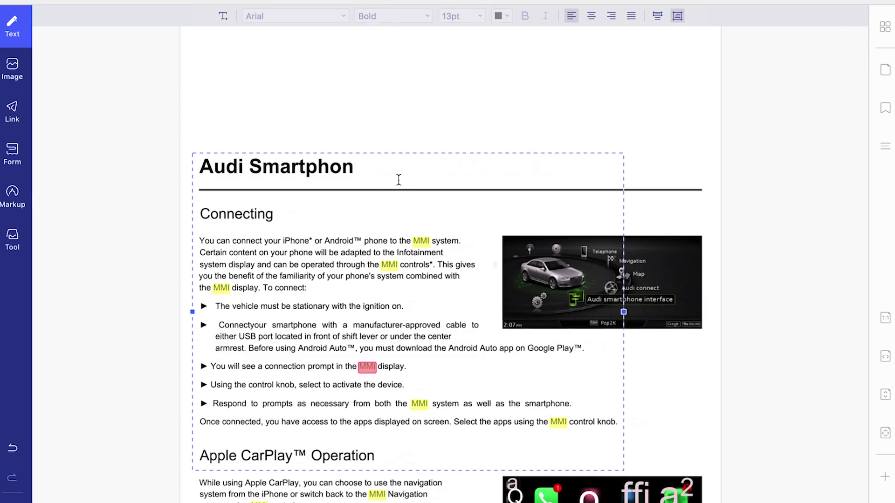
pyautogui.moveTo(362, 167); pyautogui.dragTo(252, 166)
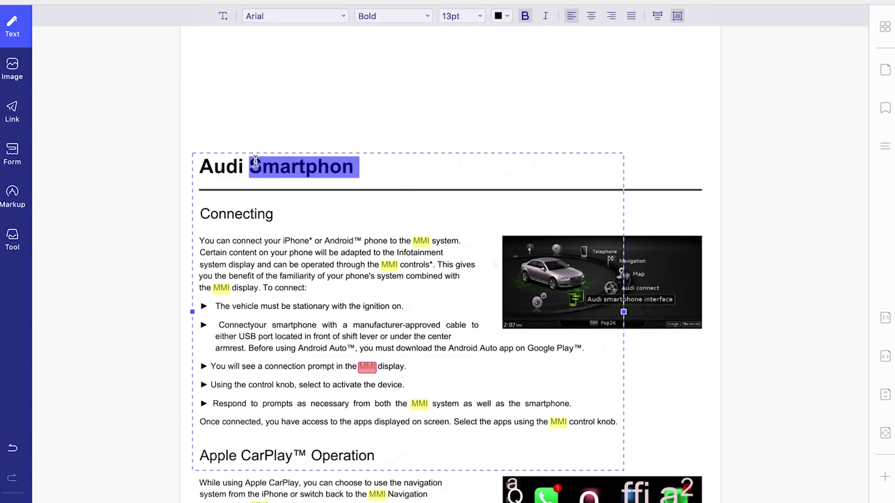
pyautogui.press('BackSpace')
pyautogui.moveTo(250, 169); pyautogui.dragTo(187, 169)
pyautogui.press('BackSpace')
pyautogui.press('BackSpace')
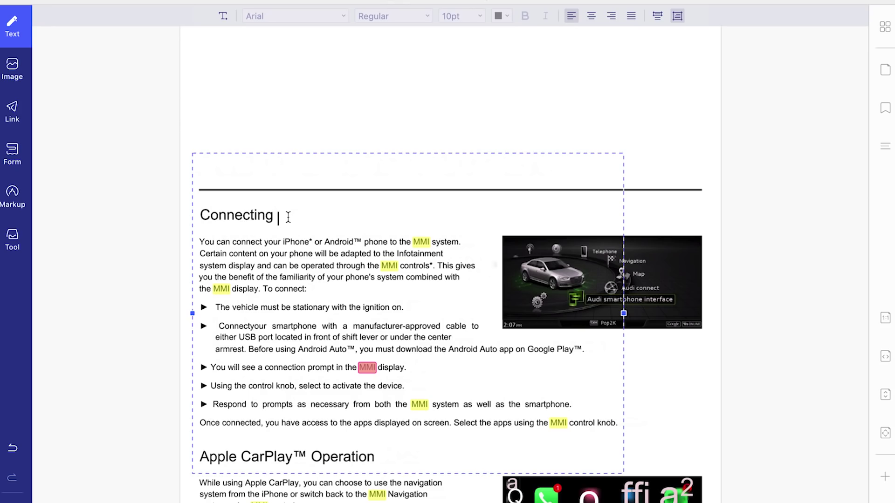
pyautogui.write('!')
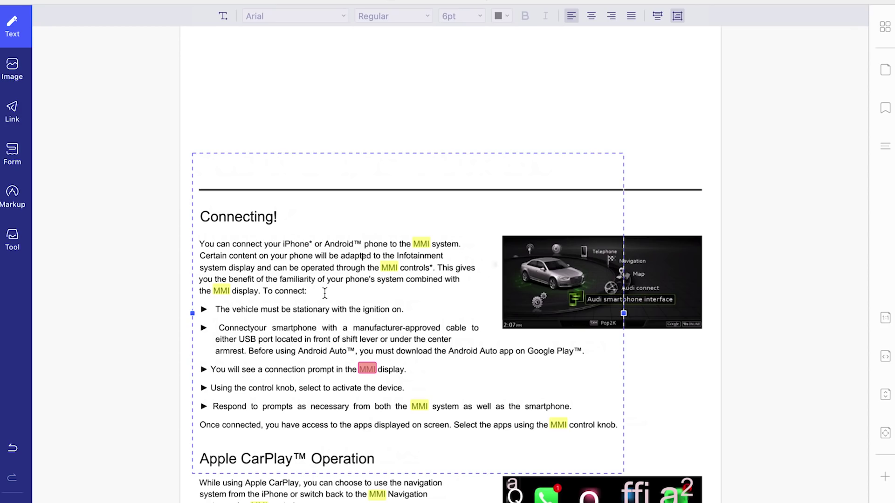
# Step: Replace the text from "Respond to prompts" through the "Apple CarPlay Operation" heading with "FJkndsnfslnk;onas", keeping the bullet
pyautogui.scroll(-5, 335, 313)
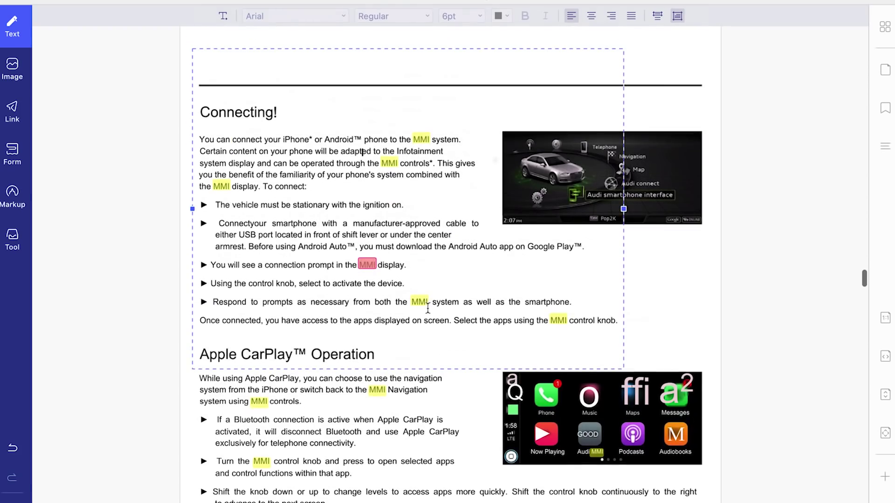
pyautogui.moveTo(202, 307); pyautogui.dragTo(627, 334)
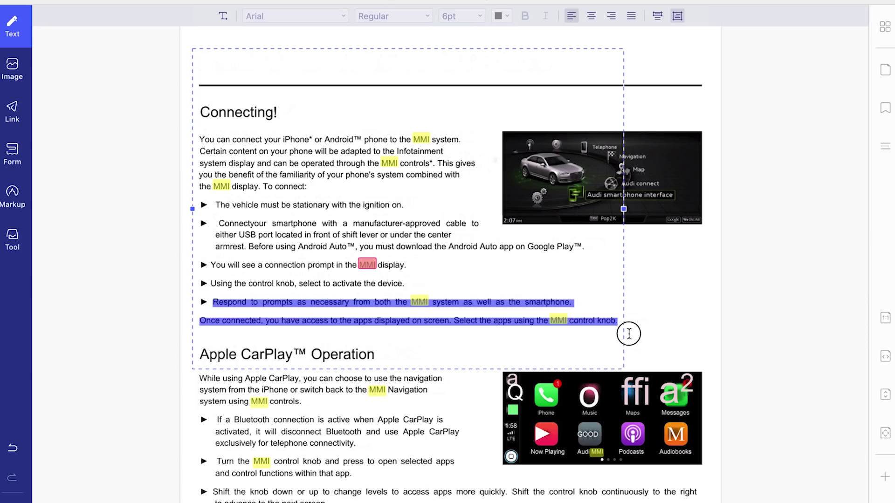
pyautogui.press('Delete')
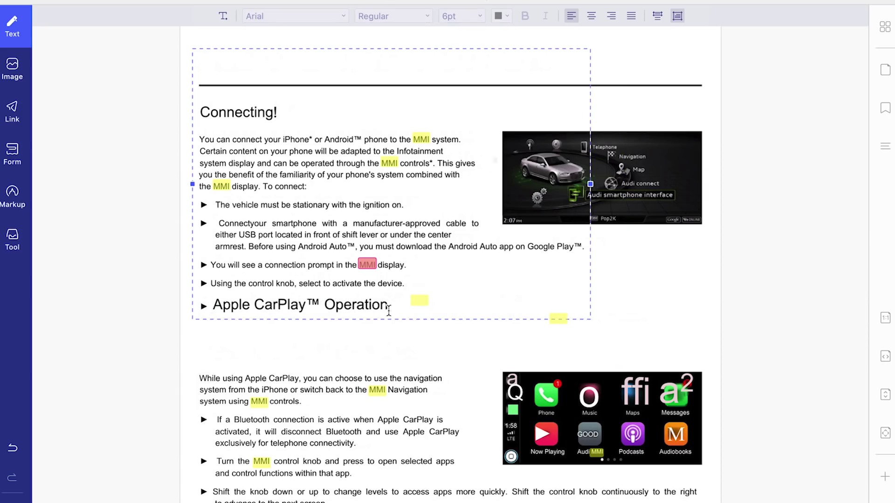
pyautogui.moveTo(392, 304); pyautogui.dragTo(207, 301)
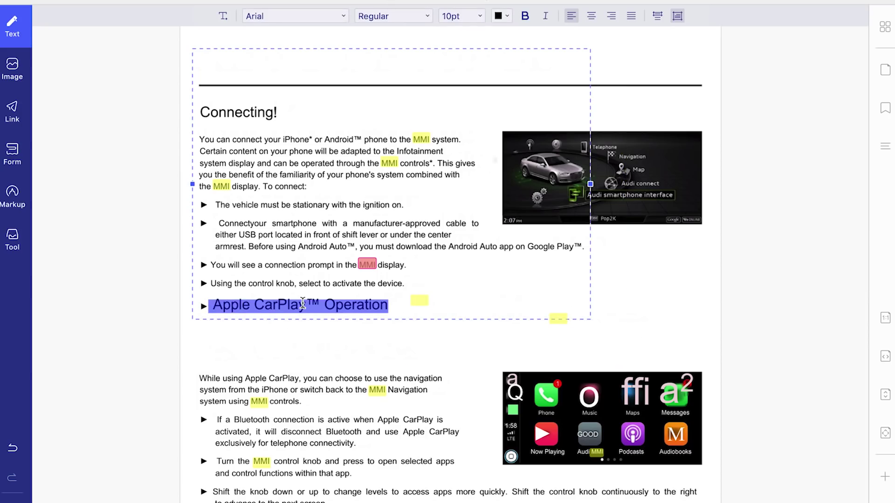
pyautogui.press('Delete')
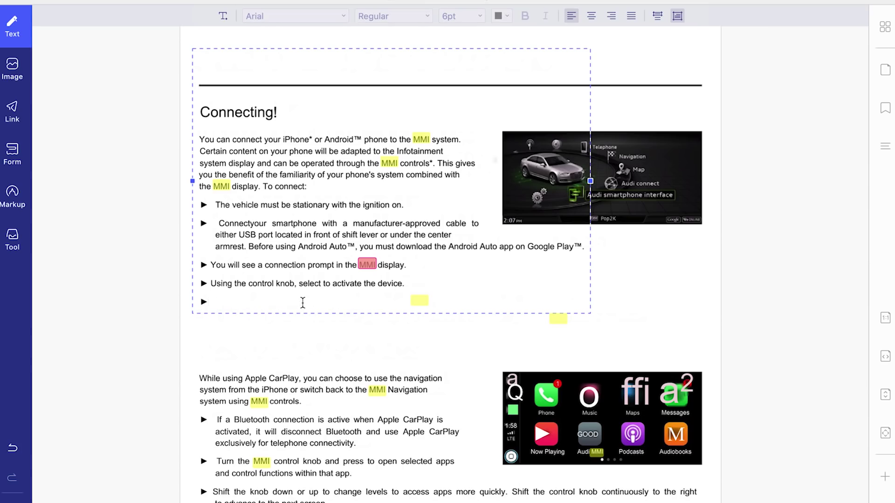
pyautogui.write('FJkndsnfslnk;onas')
# Step: Overwrite the end of the Podcasts label in the CarPlay picture with "SMART TECH IS AWESOME"
pyautogui.scroll(-4, 303, 303)
pyautogui.scroll(5, 604, 336)
pyautogui.scroll(-5, 604, 336)
pyautogui.click(640, 270)
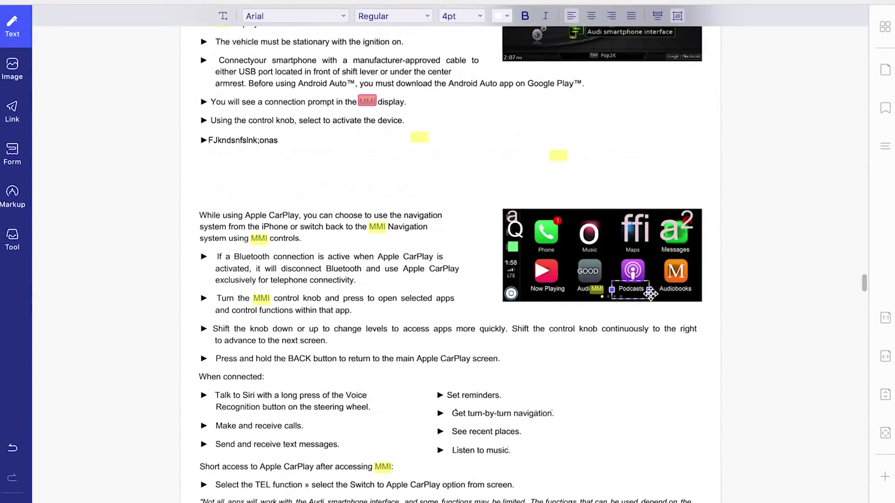
pyautogui.click(636, 291)
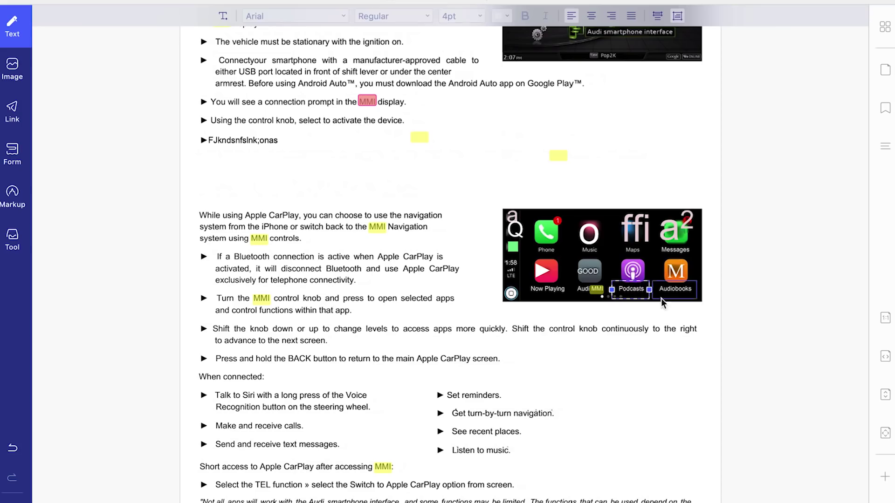
pyautogui.press('BackSpace')
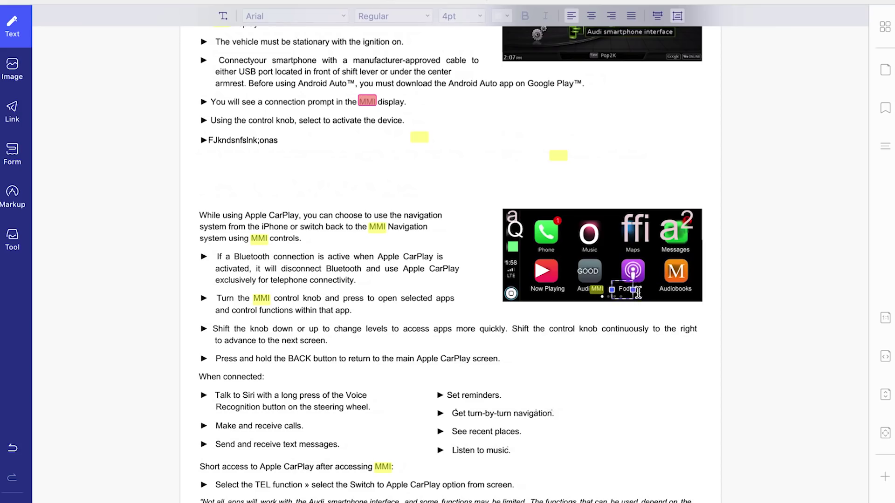
pyautogui.write('SMART TECH IS')
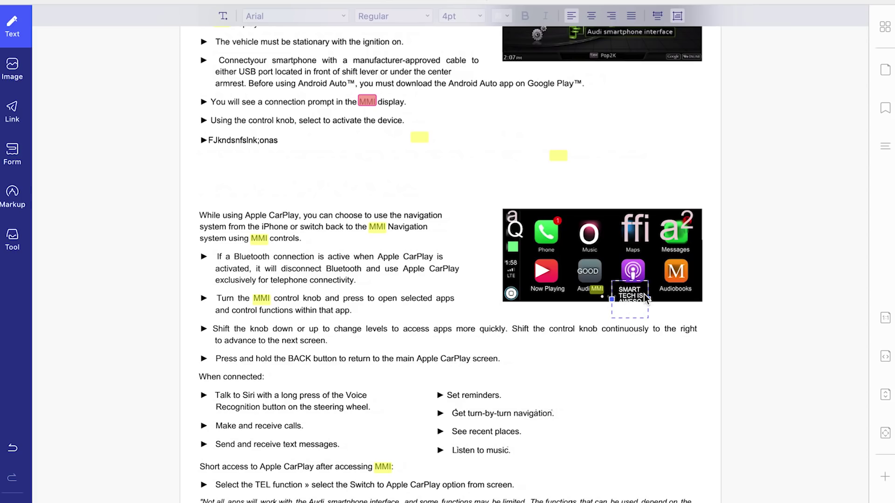
# Step: In image editing mode, shrink the car menu picture beside the Connecting! section to less than half its width
pyautogui.scroll(-1, 326, 256)
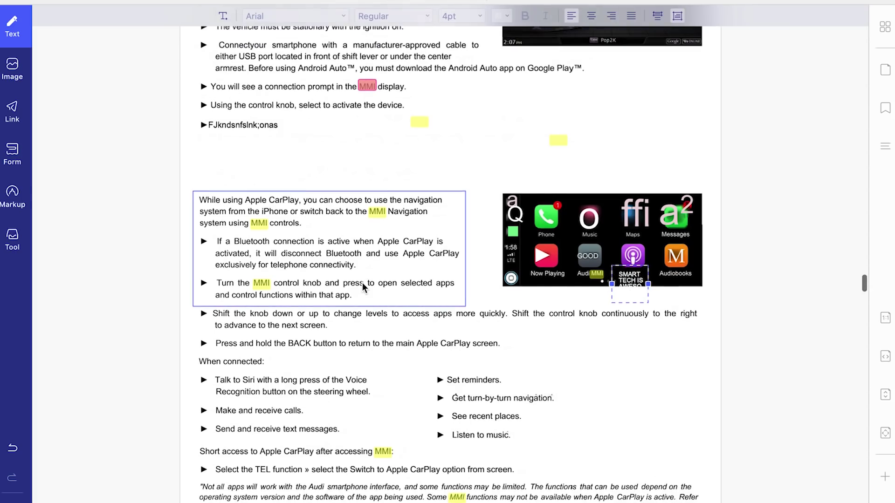
pyautogui.click(12, 69)
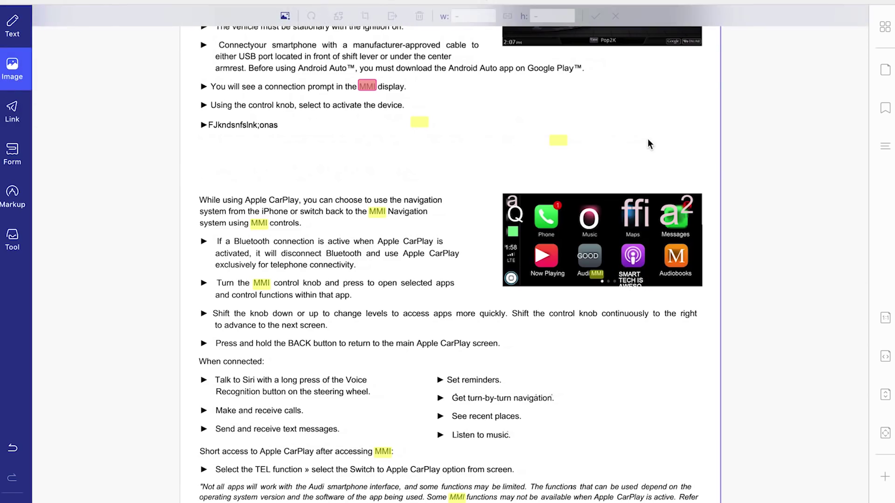
pyautogui.scroll(3, 647, 143)
pyautogui.click(620, 165)
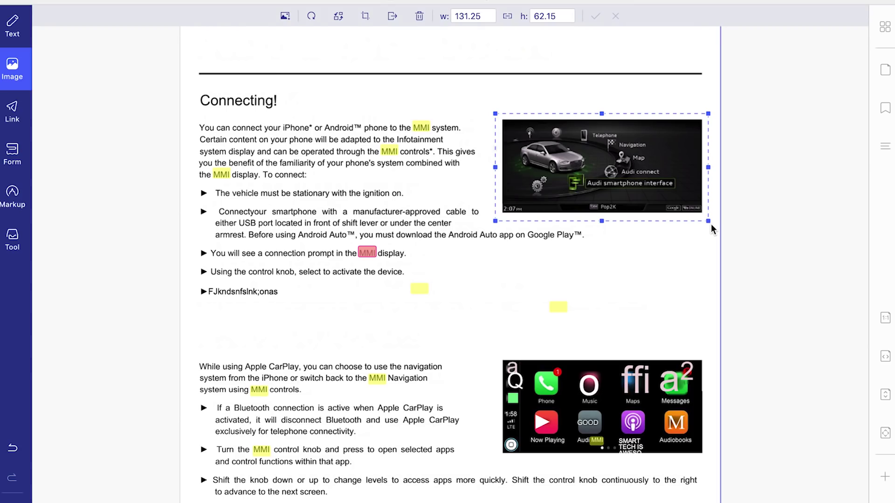
pyautogui.moveTo(707, 224); pyautogui.dragTo(591, 145)
# Step: Move the page-sized background image slightly left and down, and check its new placement along the page
pyautogui.moveTo(703, 169); pyautogui.dragTo(672, 198)
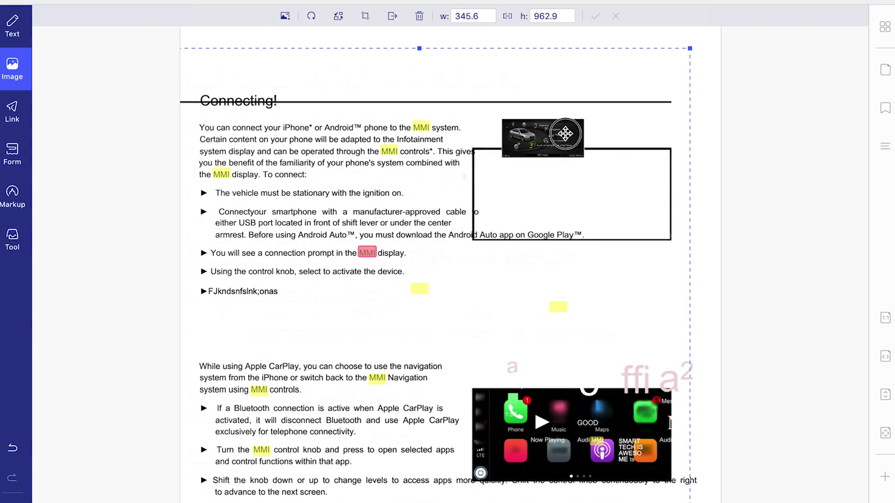
pyautogui.scroll(-5, 684, 233)
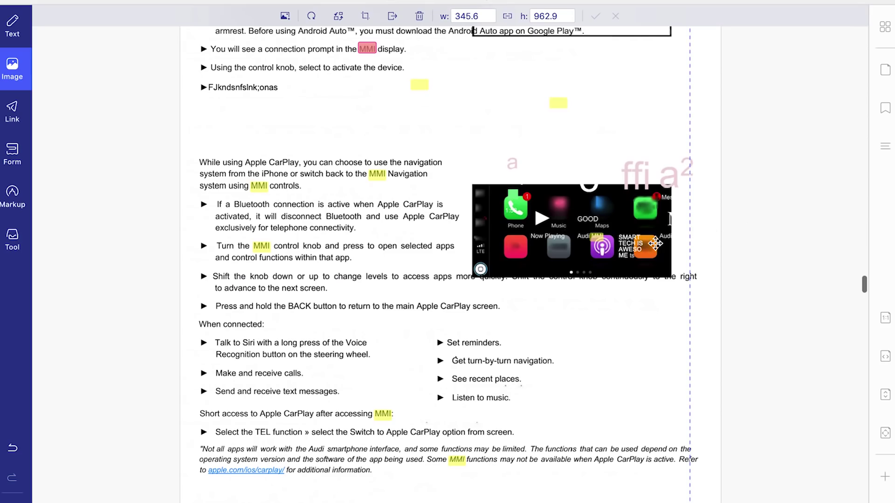
pyautogui.scroll(-10, 653, 242)
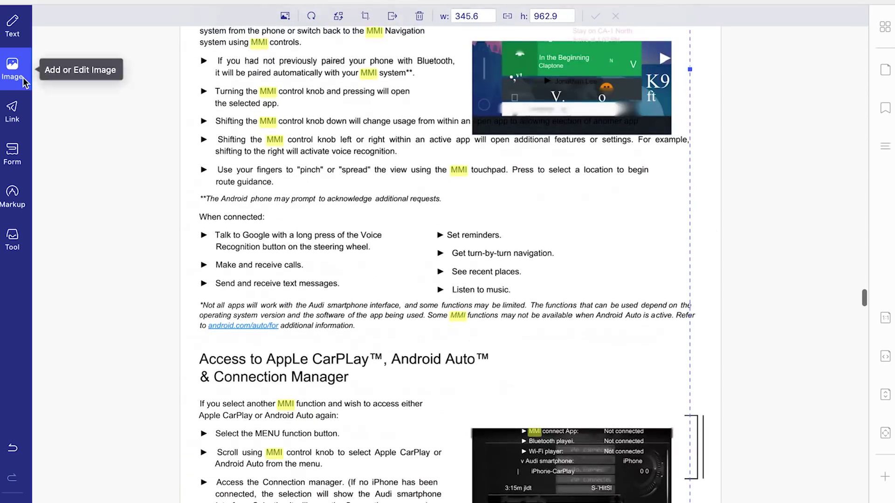
pyautogui.click(31, 80)
pyautogui.click(12, 69)
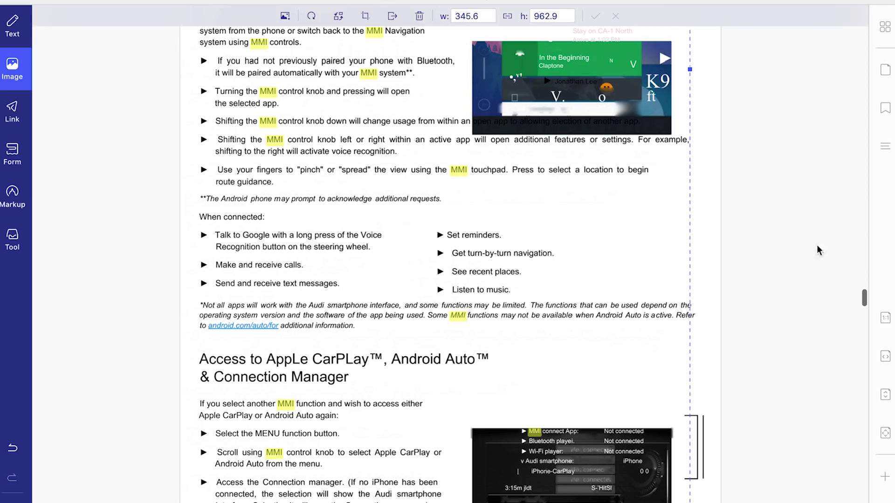
pyautogui.scroll(-10, 713, 426)
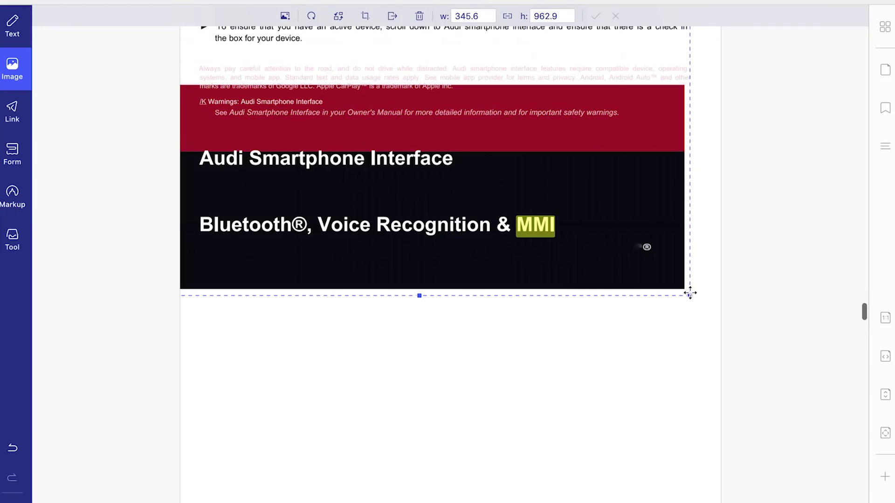
# Step: Shrink the page-sized background image behind the Apple CarPlay page to about 314 wide and 874 high, and deselect it
pyautogui.moveTo(690, 293); pyautogui.dragTo(460, 158)
pyautogui.scroll(5, 656, 225)
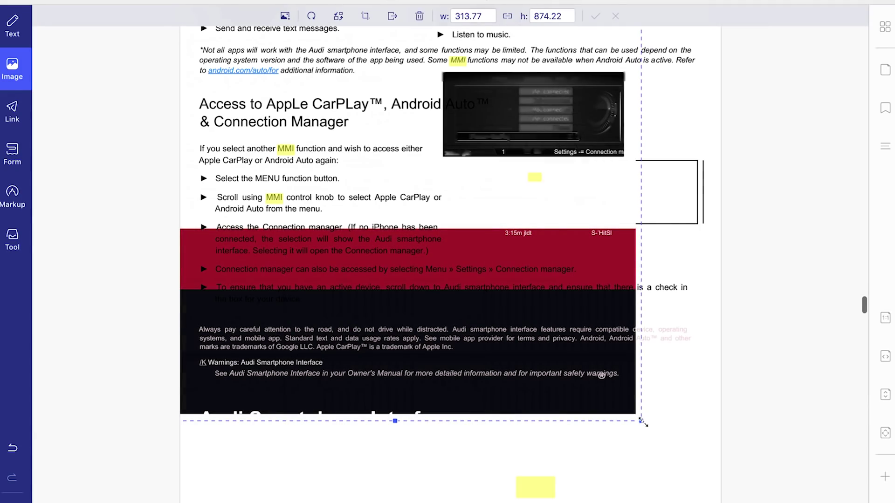
pyautogui.click(521, 168)
pyautogui.scroll(5, 698, 236)
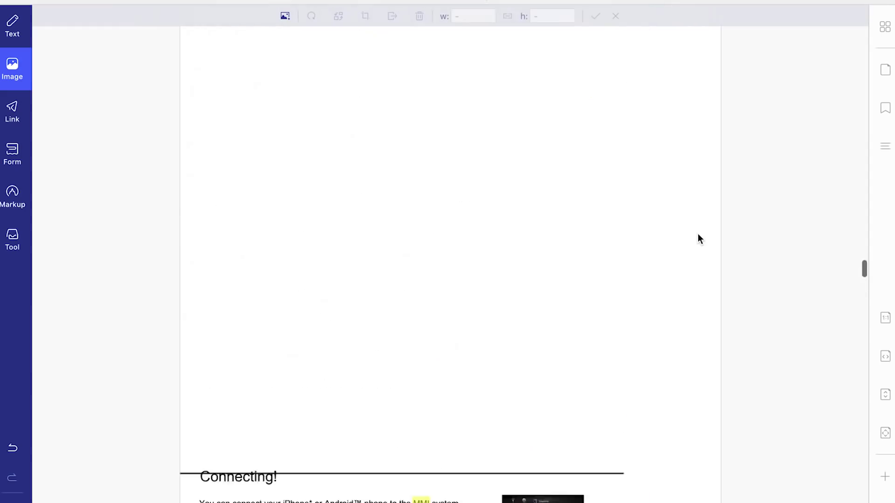
pyautogui.scroll(15, 698, 235)
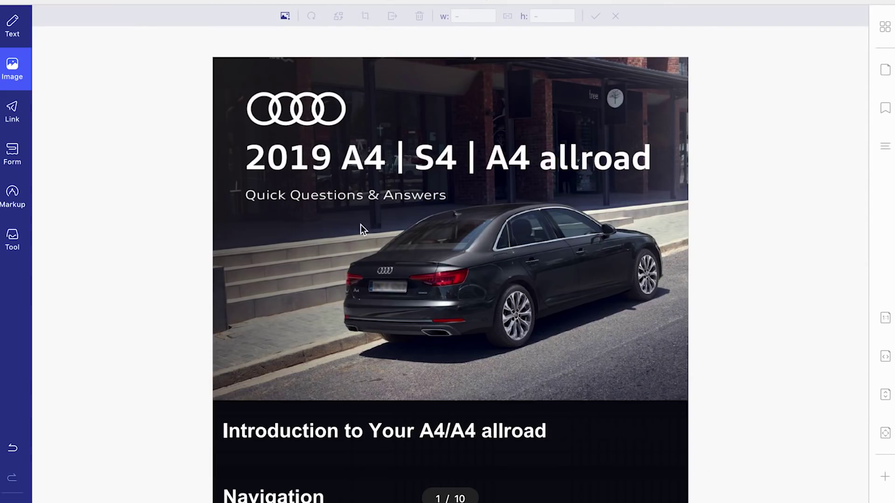
pyautogui.click(394, 263)
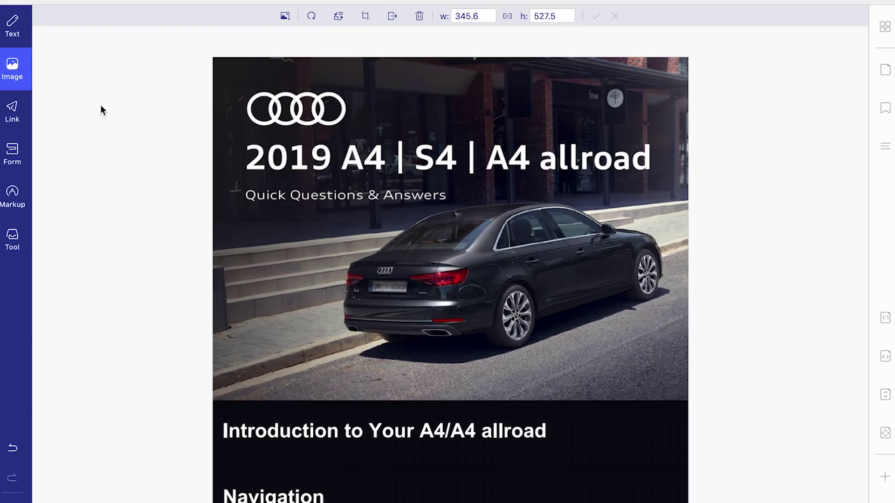
pyautogui.click(15, 69)
pyautogui.click(17, 73)
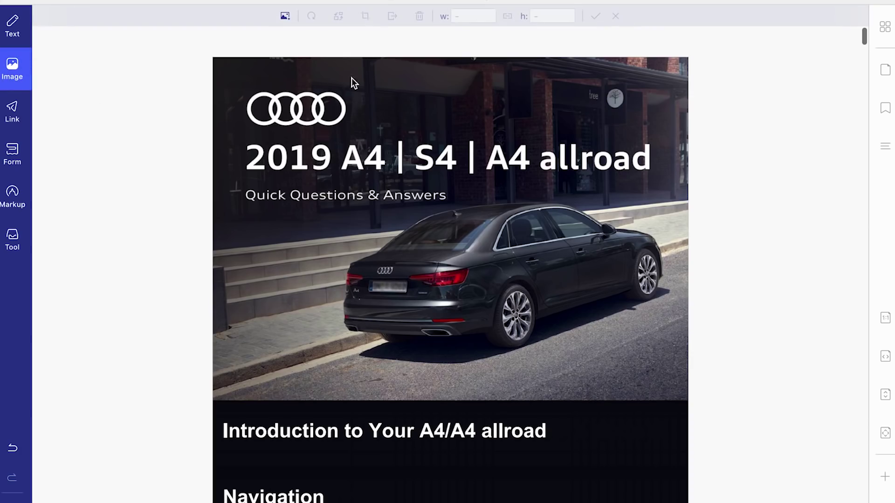
# Step: Shrink the background image of page 2 from its upper edge to about 281 wide and 611 high
pyautogui.scroll(-15, 681, 366)
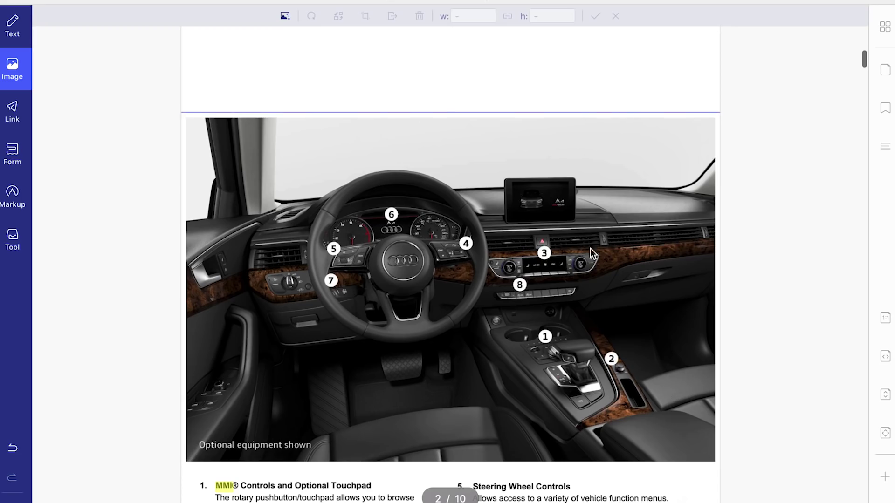
pyautogui.click(592, 254)
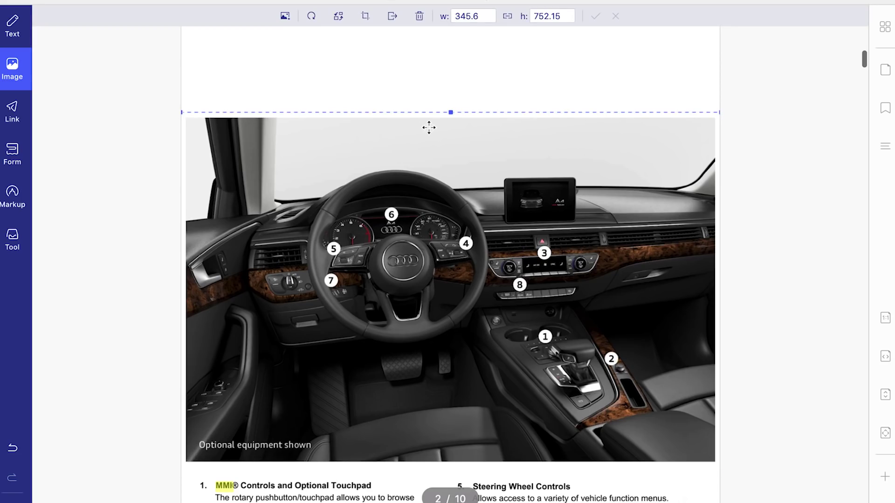
pyautogui.moveTo(448, 111); pyautogui.dragTo(450, 328)
pyautogui.scroll(-3, 623, 283)
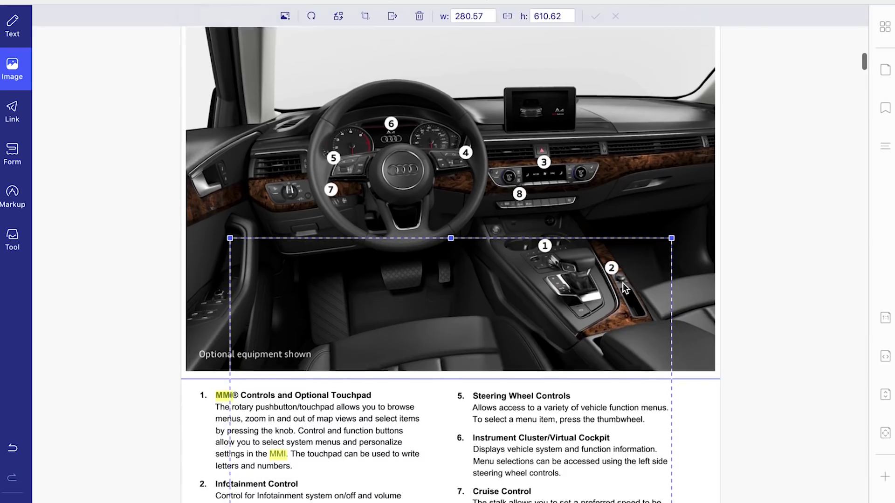
# Step: Shrink the dashboard picture on page 2 to about 64 wide and 42 high
pyautogui.scroll(3, 623, 284)
pyautogui.click(594, 197)
pyautogui.moveTo(452, 123); pyautogui.dragTo(452, 205)
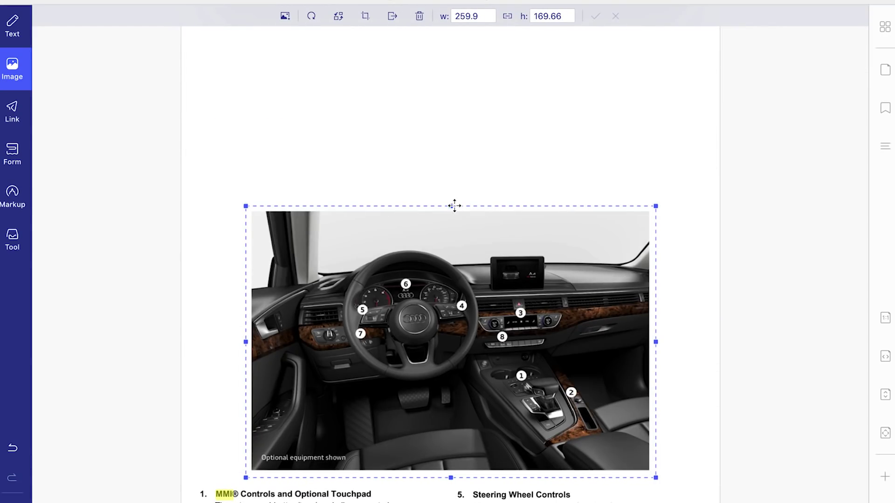
pyautogui.moveTo(452, 206); pyautogui.dragTo(451, 400)
pyautogui.scroll(-5, 665, 311)
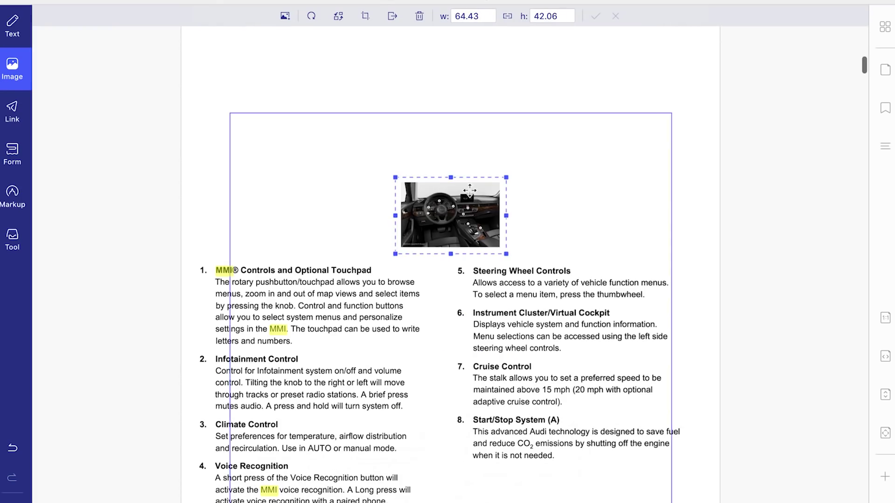
# Step: Move the small dashboard picture to the upper right of page 2 and enlarge it to about two thirds of the page width
pyautogui.moveTo(461, 227); pyautogui.dragTo(617, 124)
pyautogui.moveTo(617, 214); pyautogui.dragTo(605, 73)
pyautogui.moveTo(585, 150); pyautogui.dragTo(574, 346)
pyautogui.scroll(4, 574, 346)
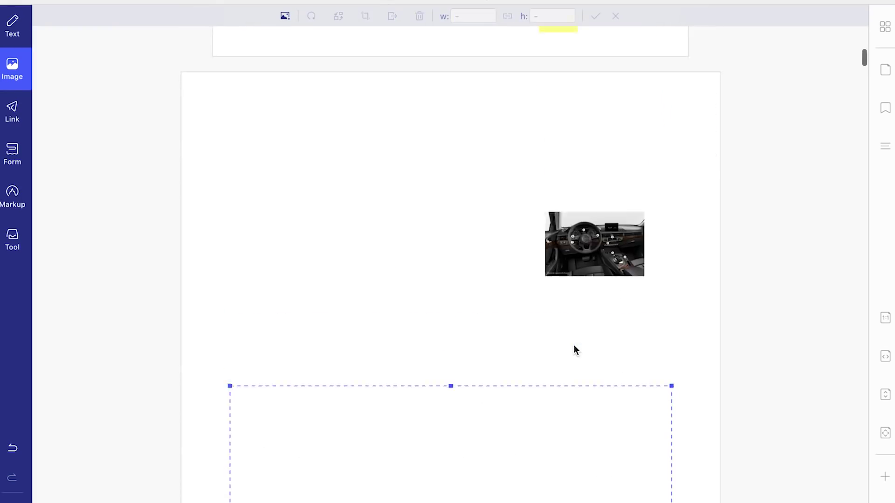
pyautogui.moveTo(629, 338); pyautogui.dragTo(592, 113)
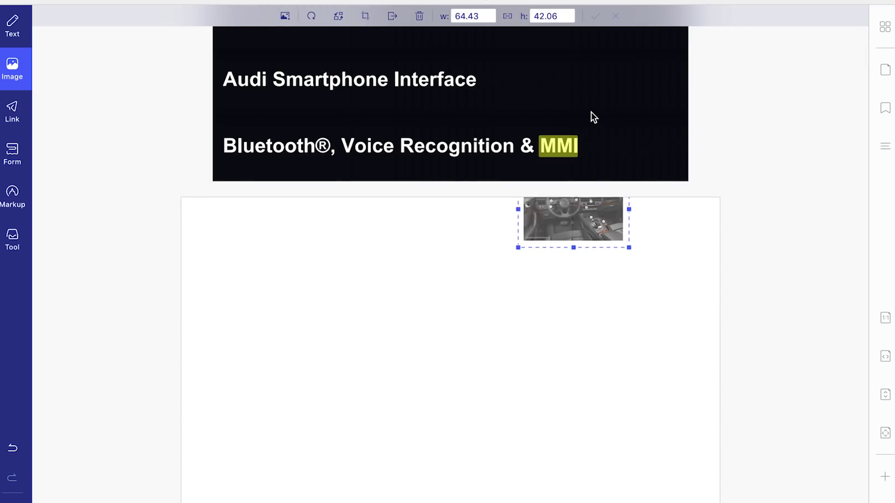
pyautogui.moveTo(578, 335); pyautogui.dragTo(662, 401)
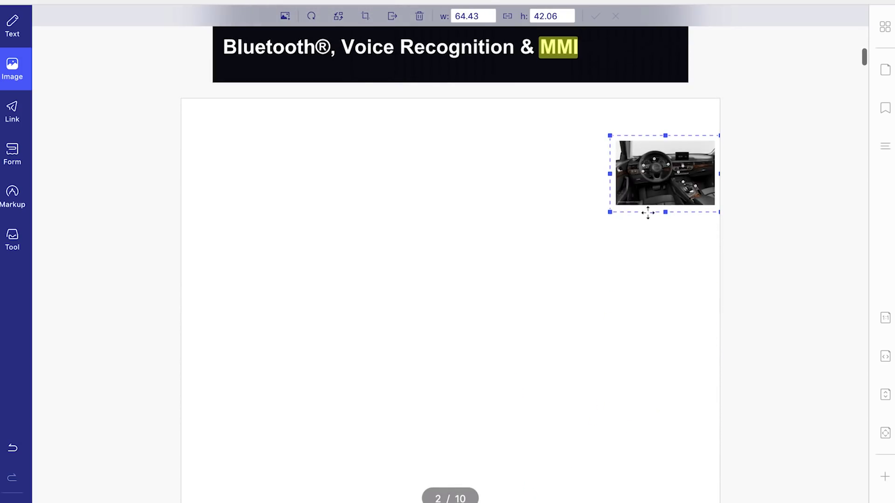
pyautogui.moveTo(610, 212); pyautogui.dragTo(364, 371)
# Step: Switch to link editing and look through the document from page 2 to the blank page 10
pyautogui.click(21, 119)
pyautogui.scroll(-3, 267, 213)
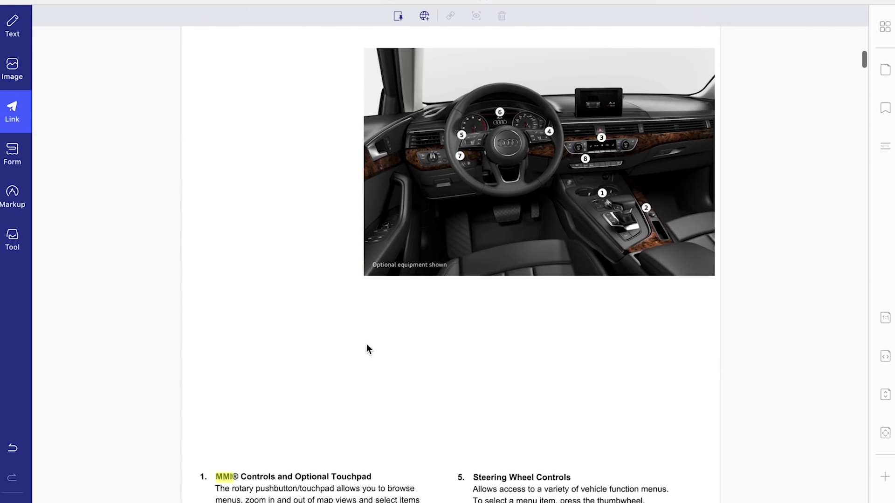
pyautogui.scroll(-10, 284, 322)
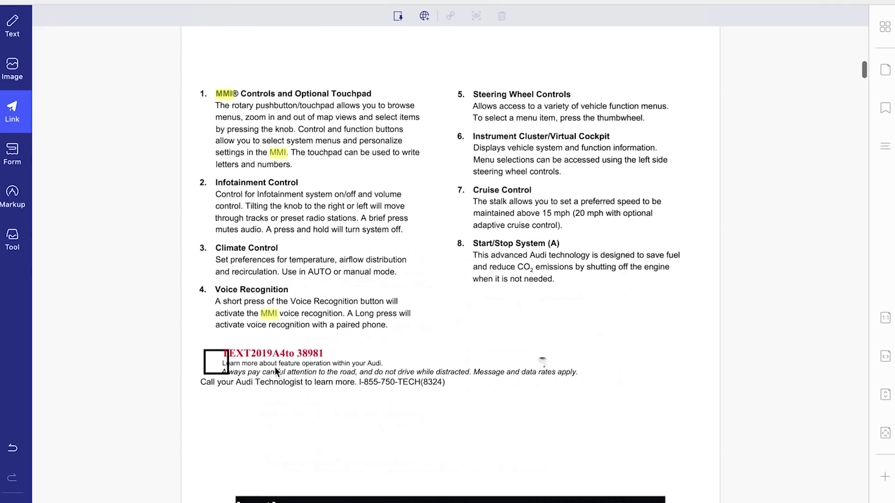
pyautogui.scroll(-10, 540, 407)
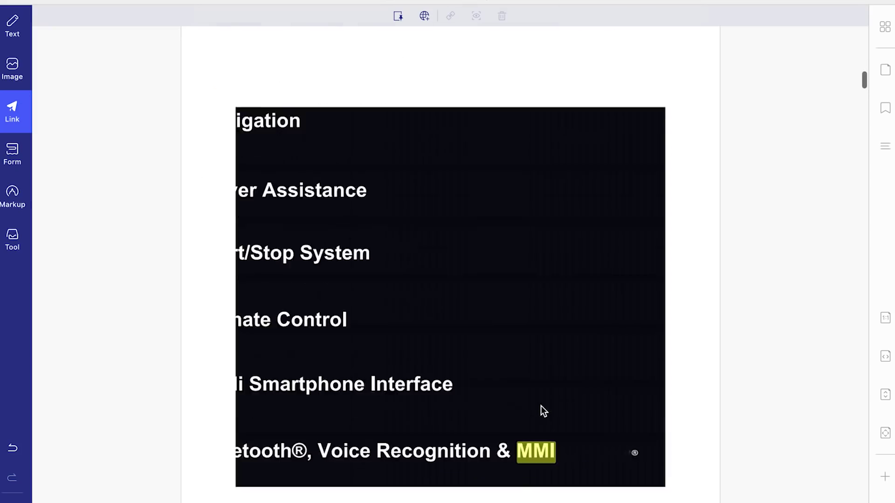
pyautogui.scroll(-15, 407, 271)
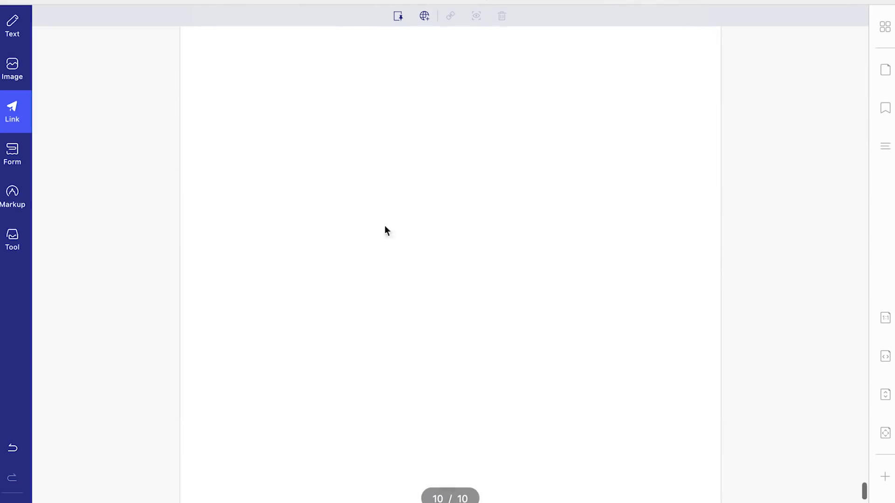
# Step: In form editing, add a radio button near Infotainment Control on page 9 and two radio buttons, one below the other, on blank page 10
pyautogui.click(24, 148)
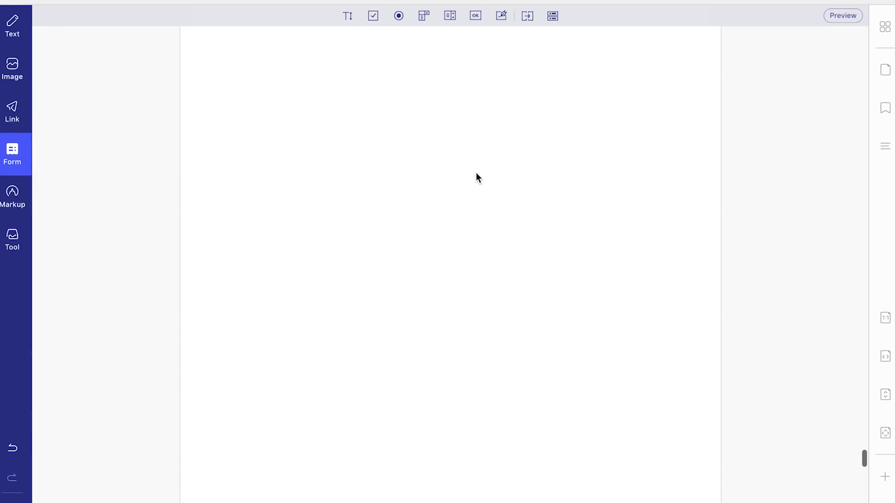
pyautogui.scroll(-5, 475, 176)
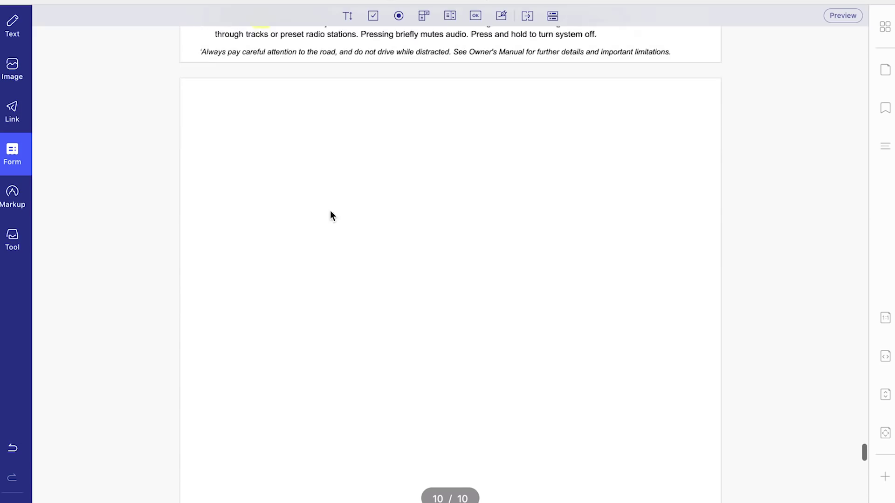
pyautogui.click(292, 140)
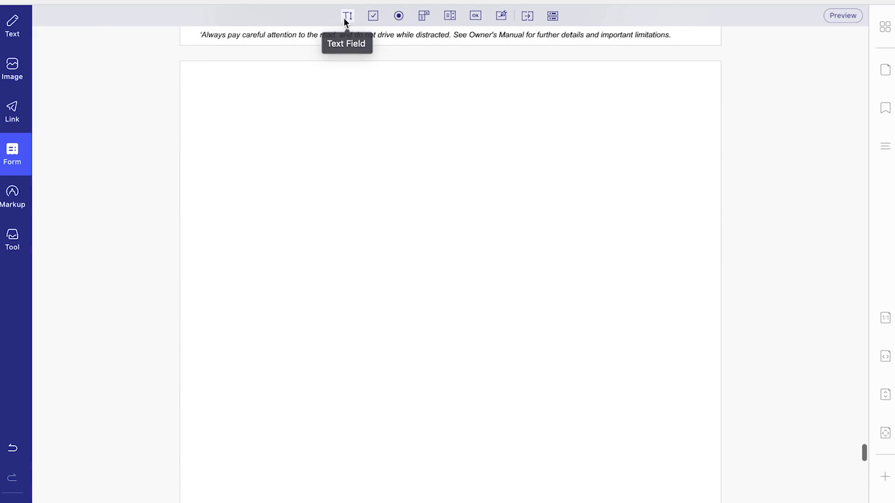
pyautogui.scroll(3, 351, 114)
pyautogui.click(352, 158)
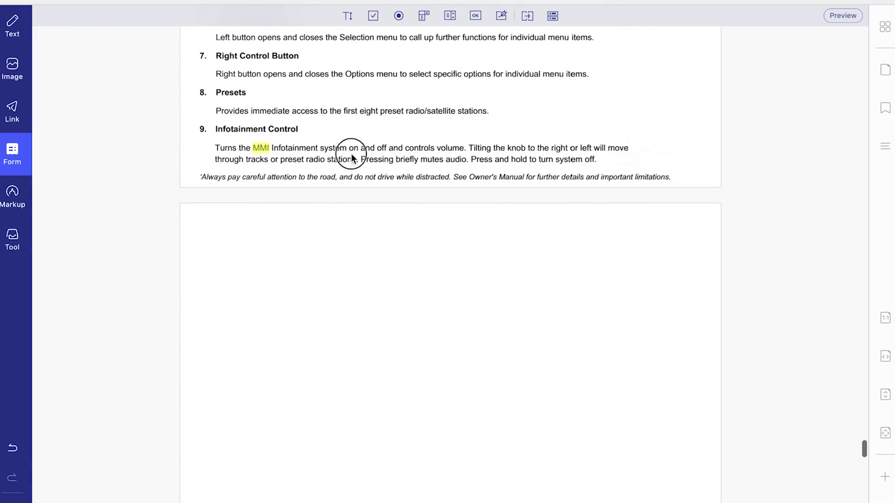
pyautogui.click(397, 85)
pyautogui.click(399, 16)
pyautogui.click(546, 112)
pyautogui.scroll(-3, 648, 270)
pyautogui.click(399, 16)
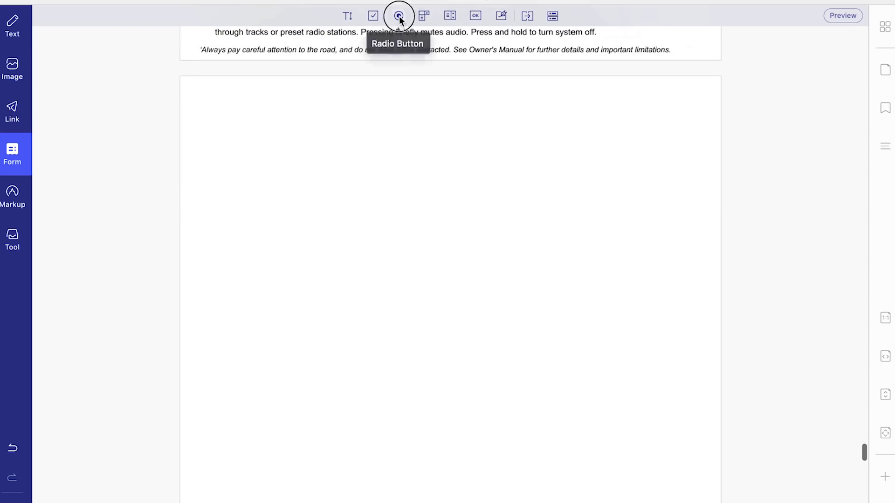
pyautogui.click(288, 195)
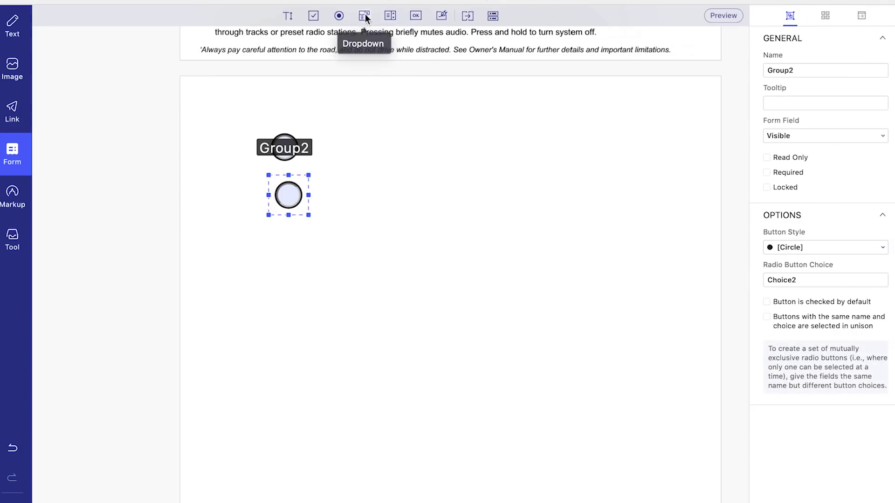
# Step: Draw a push button field near the top of page 10, and shrink it to less than half its width and height
pyautogui.click(364, 15)
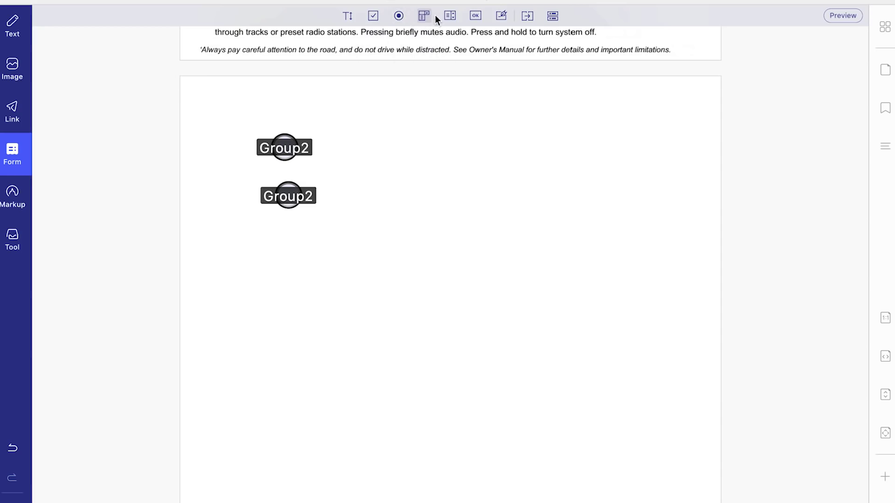
pyautogui.click(477, 16)
pyautogui.moveTo(480, 89); pyautogui.dragTo(640, 256)
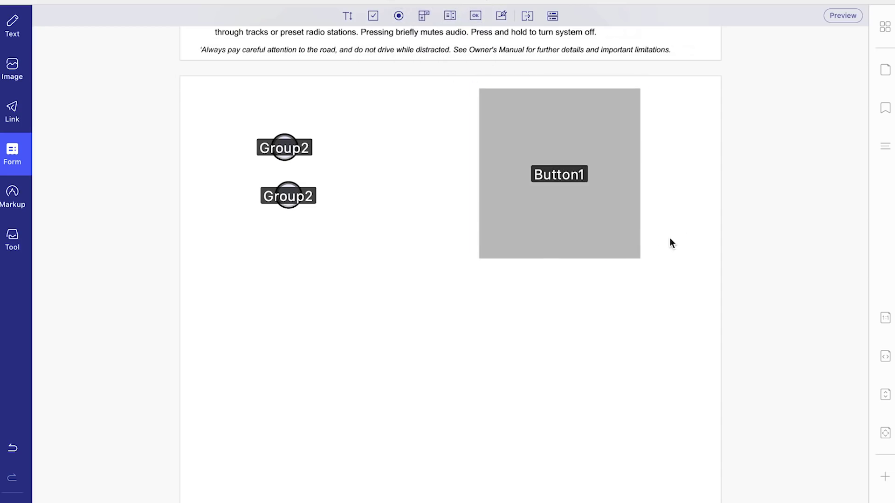
pyautogui.click(557, 174)
pyautogui.moveTo(652, 267); pyautogui.dragTo(547, 157)
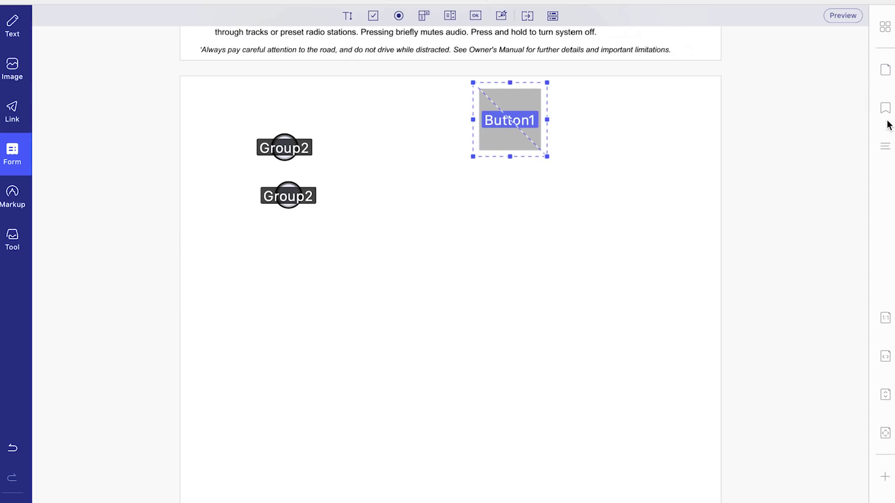
pyautogui.click(527, 16)
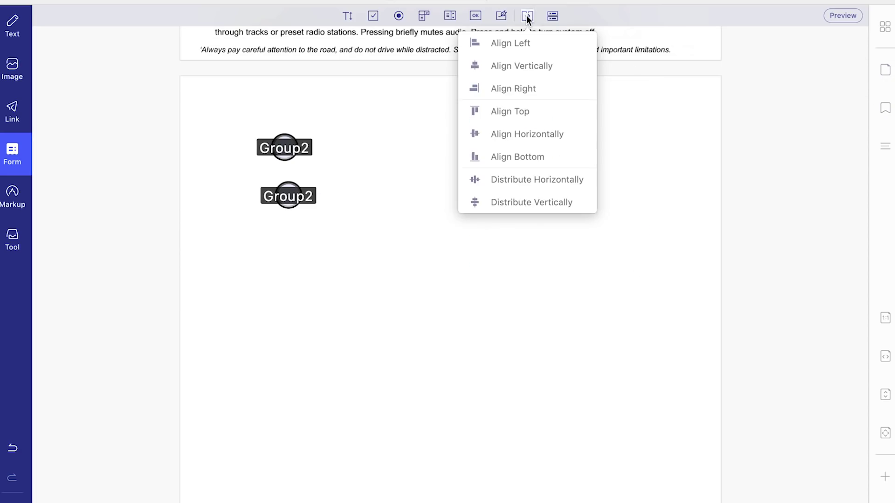
pyautogui.click(559, 17)
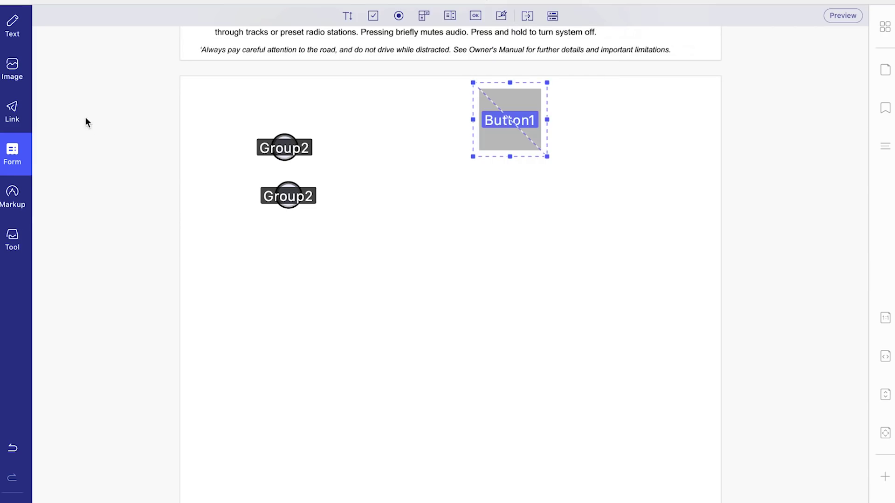
# Step: Highlight parts of the Up and Down knob descriptions in the Center Console section in red, including "text field to enter alphanum" and "on address),"
pyautogui.click(12, 198)
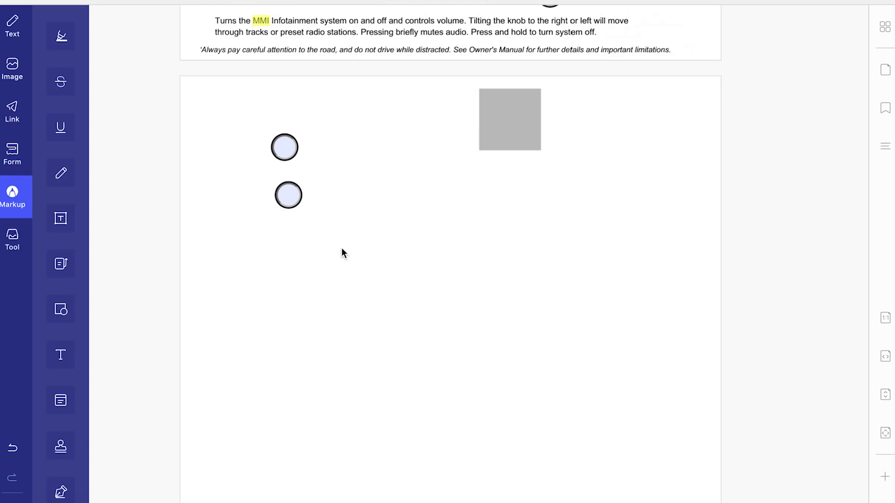
pyautogui.click(66, 45)
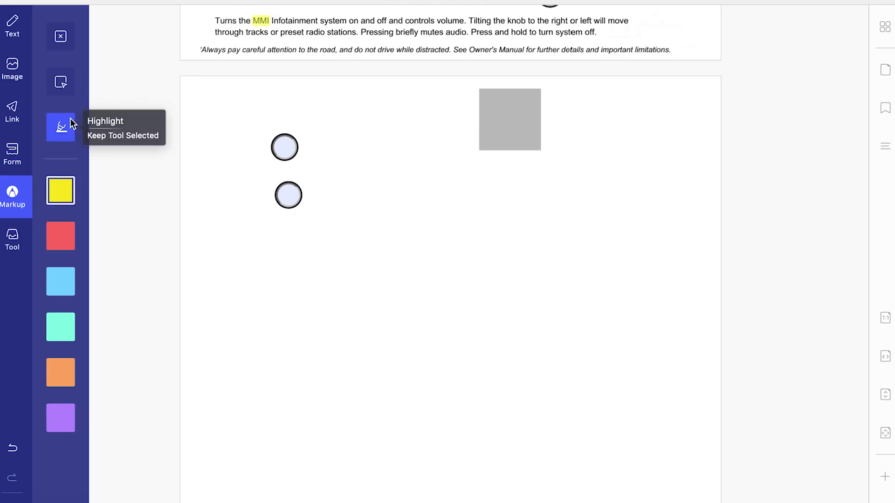
pyautogui.click(62, 245)
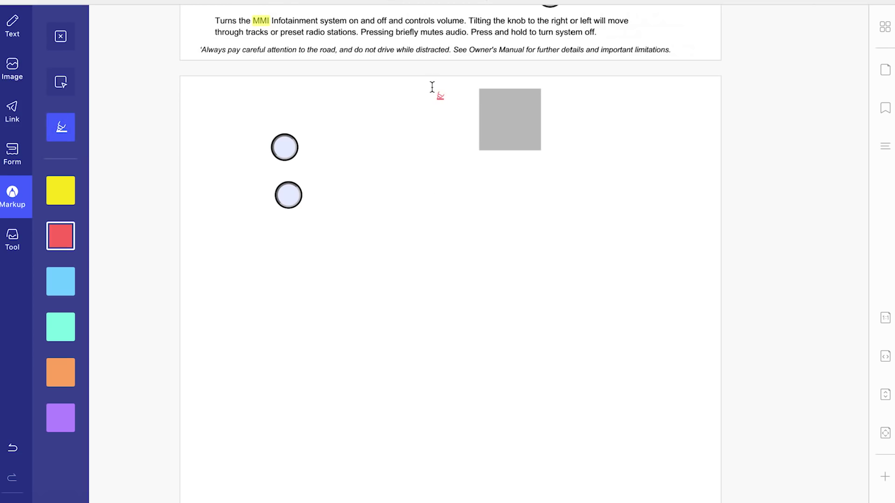
pyautogui.moveTo(366, 36); pyautogui.dragTo(599, 29)
pyautogui.scroll(13, 551, 206)
pyautogui.moveTo(264, 178); pyautogui.dragTo(386, 173)
pyautogui.moveTo(313, 133); pyautogui.dragTo(412, 134)
pyautogui.moveTo(304, 146); pyautogui.dragTo(352, 145)
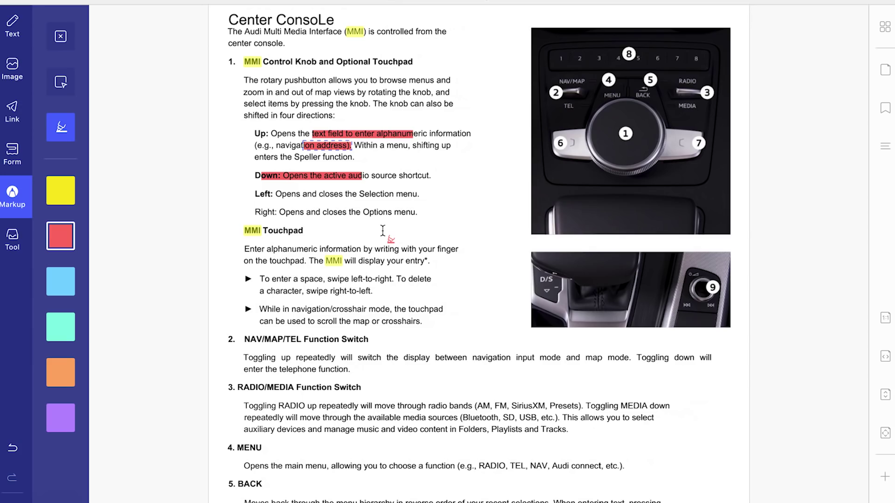
# Step: Highlight the NAV/MAP/TEL Function Switch description in red from "epeatedly" to its end, and leave the Highlight tool
pyautogui.scroll(-1, 379, 303)
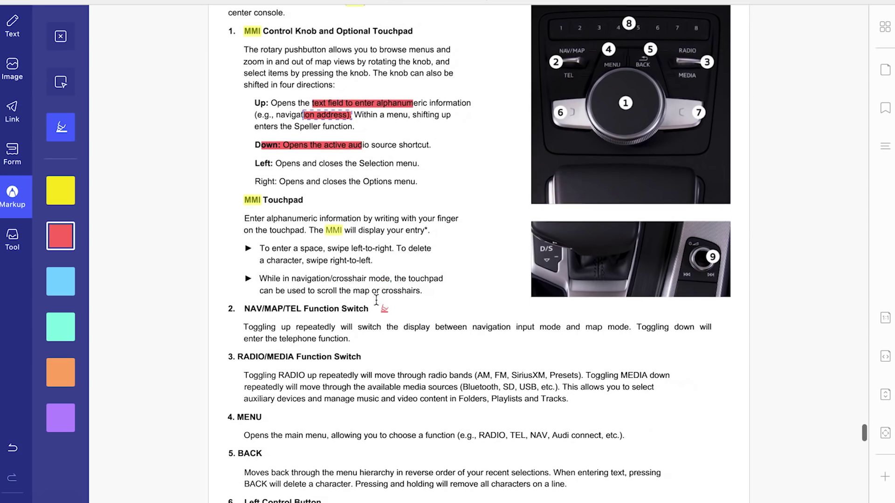
pyautogui.moveTo(303, 332)
pyautogui.mouseDown()
pyautogui.moveTo(414, 336)
pyautogui.moveTo(414, 346)
pyautogui.mouseUp()
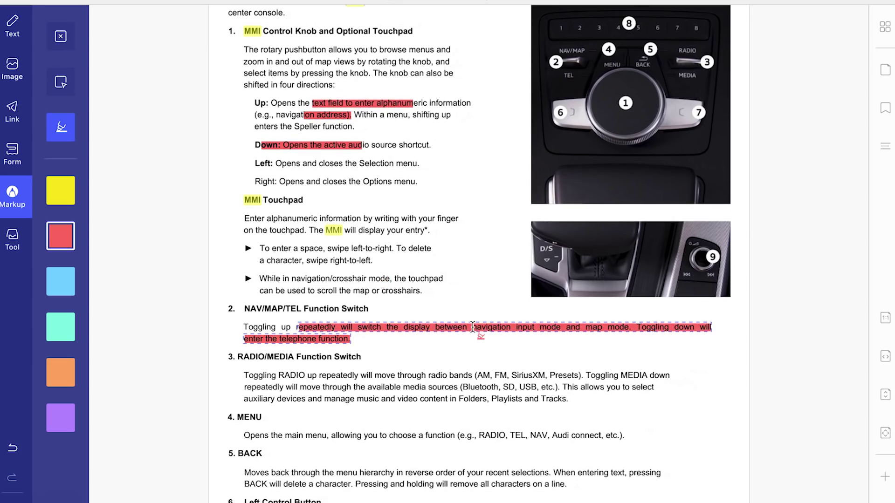
pyautogui.click(61, 46)
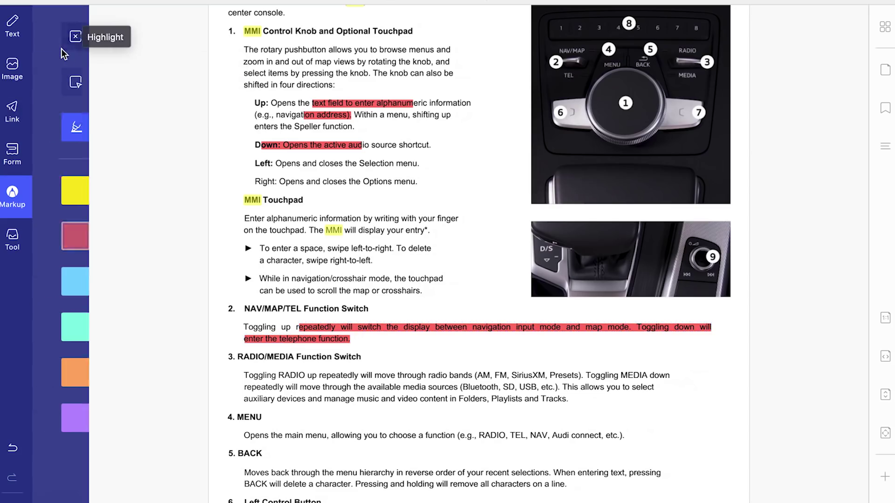
# Step: Strike through parts of the Left knob description and the MMI Touchpad heading in red, and part of "character, swipe right-to-left" in black
pyautogui.click(58, 90)
pyautogui.moveTo(290, 166); pyautogui.dragTo(385, 166)
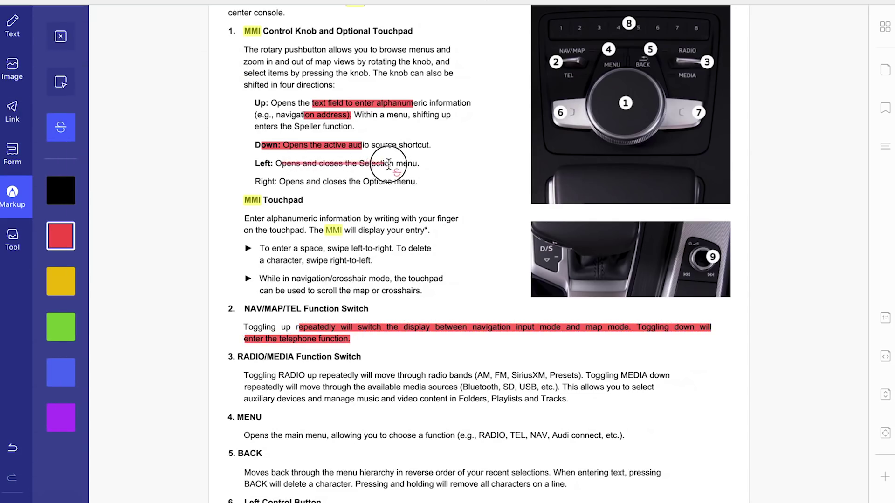
pyautogui.click(289, 204)
pyautogui.click(61, 190)
pyautogui.moveTo(273, 260); pyautogui.dragTo(362, 260)
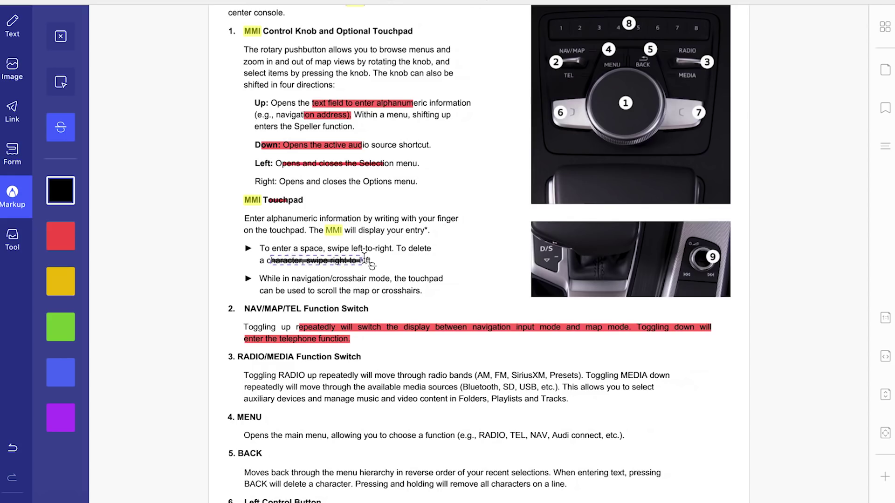
pyautogui.click(60, 36)
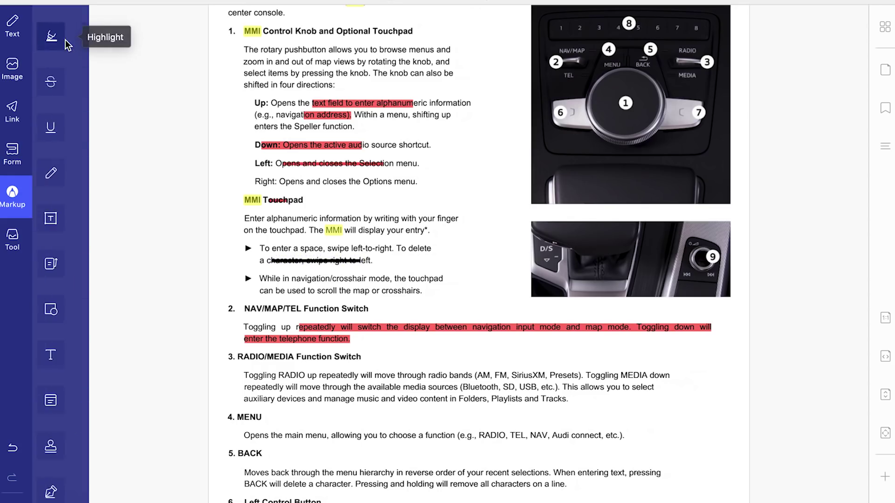
# Step: Draw large freehand red Pencil loops over the MMI Control Knob and MMI Touchpad text, reaching into the NAV/MAP/TEL section
pyautogui.click(60, 173)
pyautogui.moveTo(389, 135)
pyautogui.mouseDown()
pyautogui.moveTo(513, 126)
pyautogui.moveTo(536, 159)
pyautogui.moveTo(579, 154)
pyautogui.moveTo(311, 227)
pyautogui.mouseUp()
pyautogui.moveTo(440, 236)
pyautogui.mouseDown()
pyautogui.moveTo(596, 356)
pyautogui.moveTo(434, 334)
pyautogui.mouseUp()
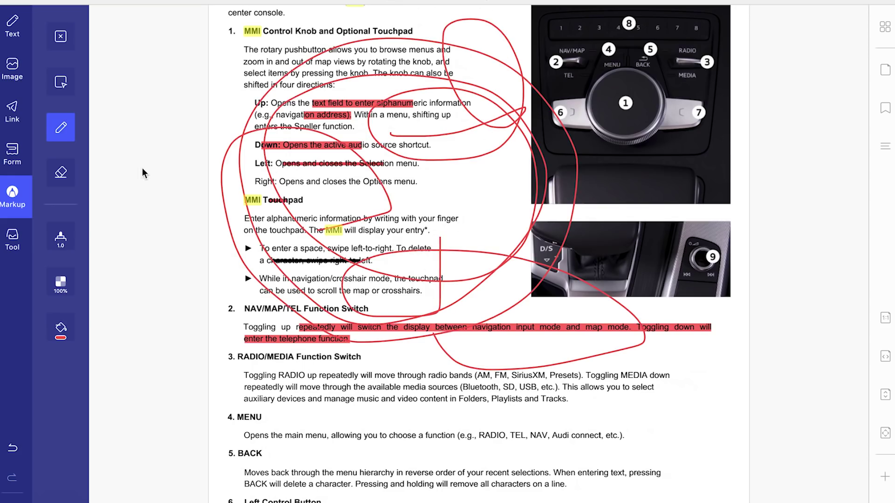
# Step: Erase parts of the red Pencil loops over the knob descriptions with the Pencil Eraser, and leave the drawing tools
pyautogui.click(56, 181)
pyautogui.moveTo(414, 148)
pyautogui.mouseDown()
pyautogui.moveTo(555, 61)
pyautogui.moveTo(479, 108)
pyautogui.moveTo(410, 119)
pyautogui.moveTo(373, 81)
pyautogui.moveTo(298, 93)
pyautogui.moveTo(318, 148)
pyautogui.mouseUp()
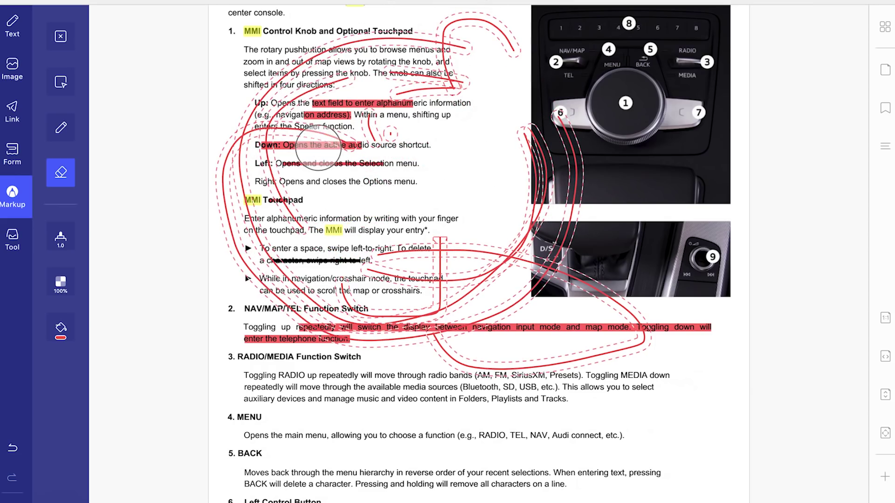
pyautogui.click(62, 39)
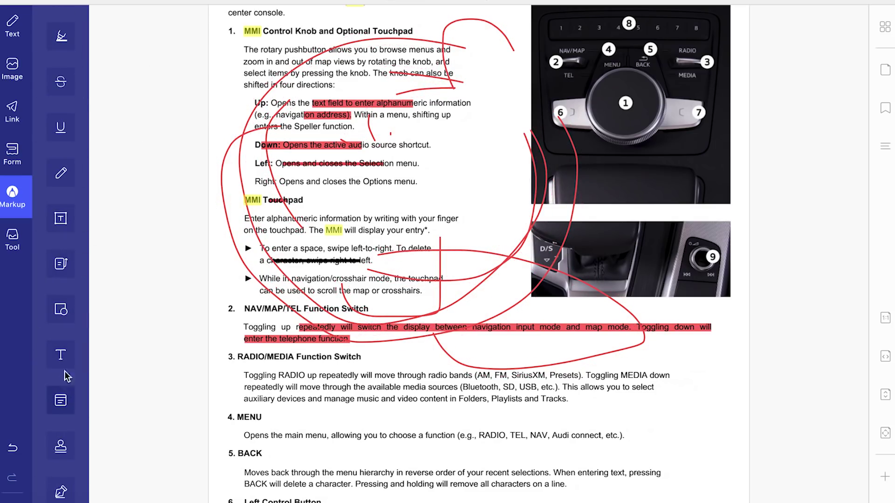
# Step: Add a yellow note reading "giluadk;" beside the RADIO/MEDIA Function Switch text, and shift it clear of the paragraph's end
pyautogui.click(62, 401)
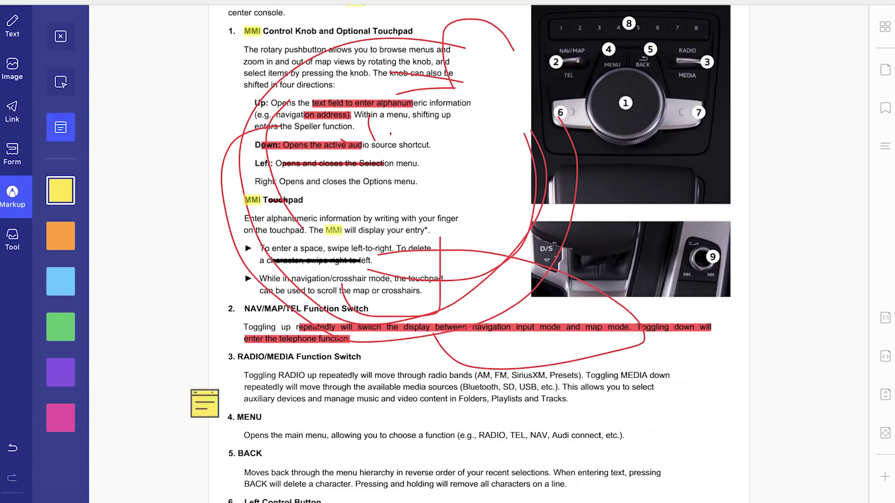
pyautogui.click(674, 392)
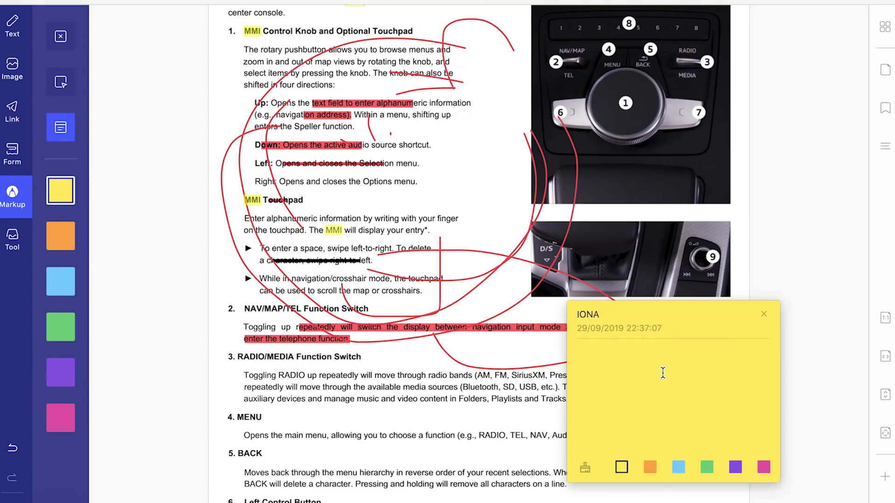
pyautogui.click(839, 293)
pyautogui.moveTo(683, 402); pyautogui.dragTo(712, 389)
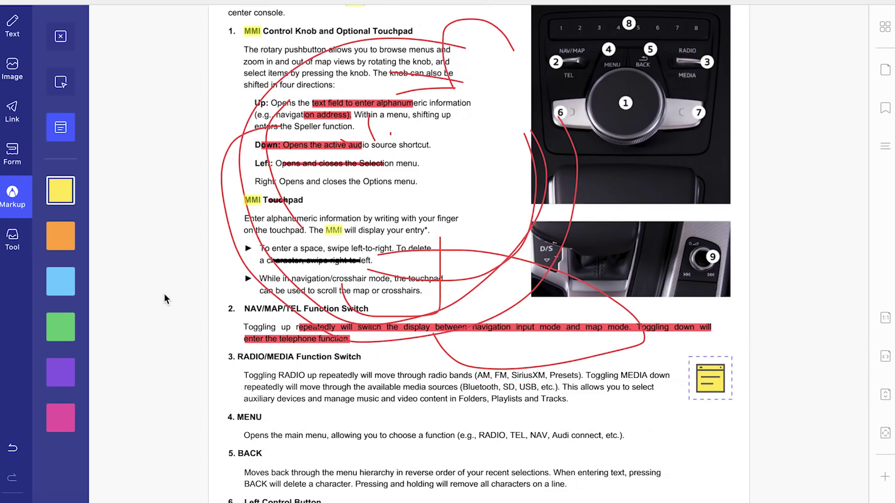
pyautogui.click(61, 36)
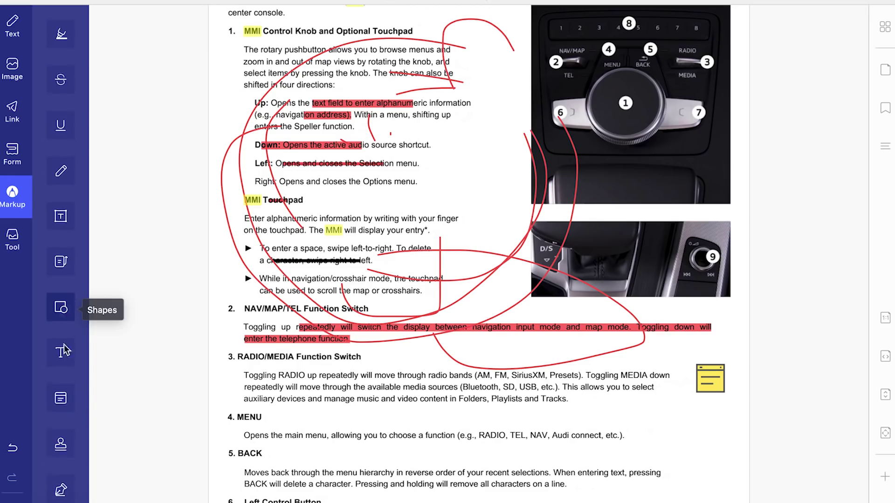
# Step: Place three dated RECEIVED stamps on the blank area of page 10, and leave the Stamp tool
pyautogui.scroll(-20, 462, 334)
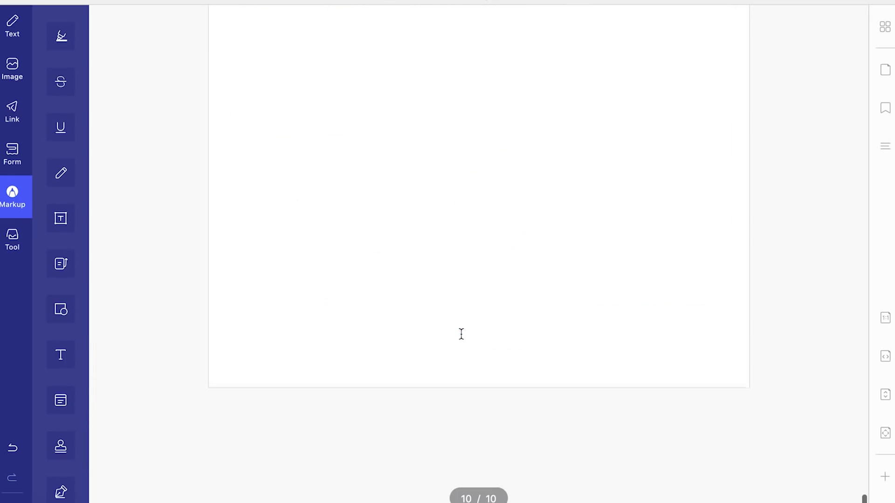
pyautogui.click(60, 446)
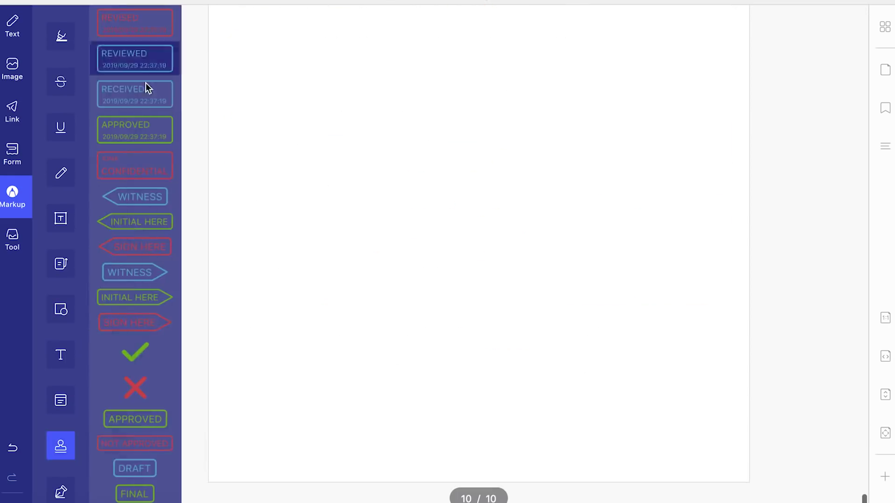
pyautogui.click(159, 68)
pyautogui.click(498, 137)
pyautogui.click(507, 276)
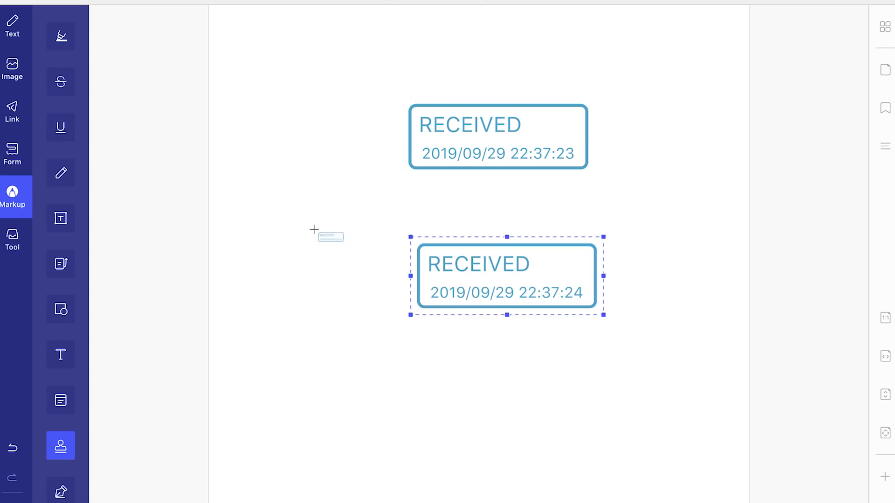
pyautogui.click(304, 225)
pyautogui.click(63, 447)
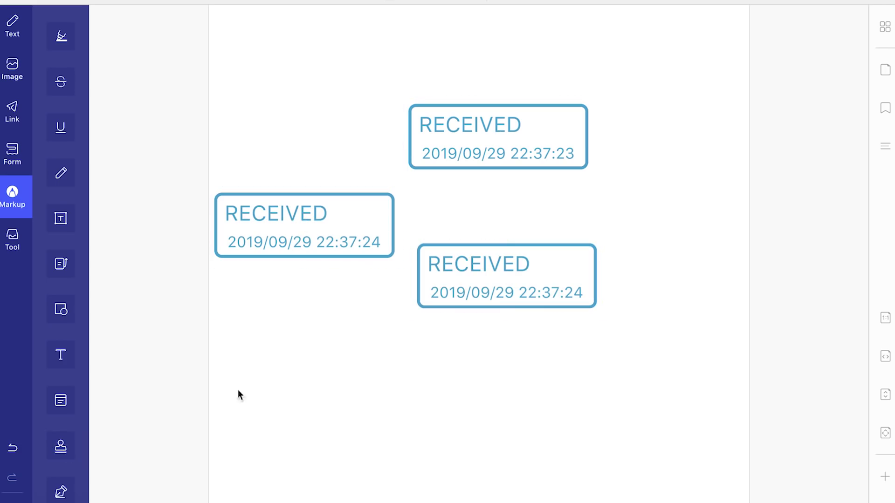
# Step: Place a right-pointing WITNESS stamp below the RECEIVED stamps, shrink it, and put a second, larger WITNESS stamp beside it
pyautogui.click(66, 455)
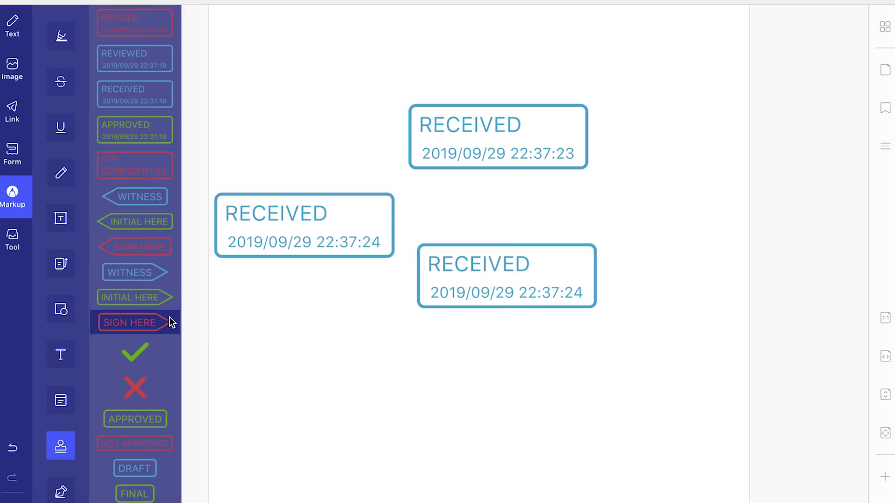
pyautogui.click(149, 276)
pyautogui.click(247, 334)
pyautogui.moveTo(295, 330); pyautogui.dragTo(292, 389)
pyautogui.moveTo(401, 394); pyautogui.dragTo(360, 368)
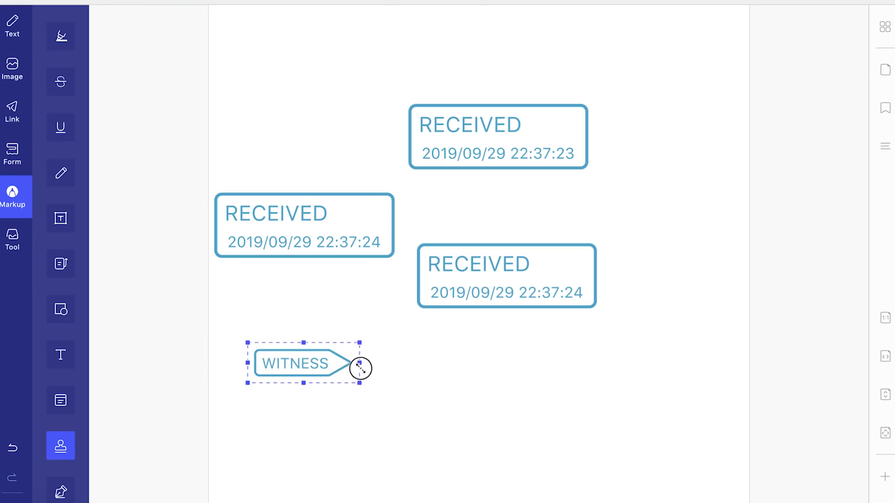
pyautogui.click(366, 337)
pyautogui.click(368, 403)
pyautogui.moveTo(391, 385); pyautogui.dragTo(508, 365)
# Step: Place green check mark stamps on page 10 around and below the WITNESS stamps
pyautogui.click(69, 446)
pyautogui.scroll(-5, 188, 414)
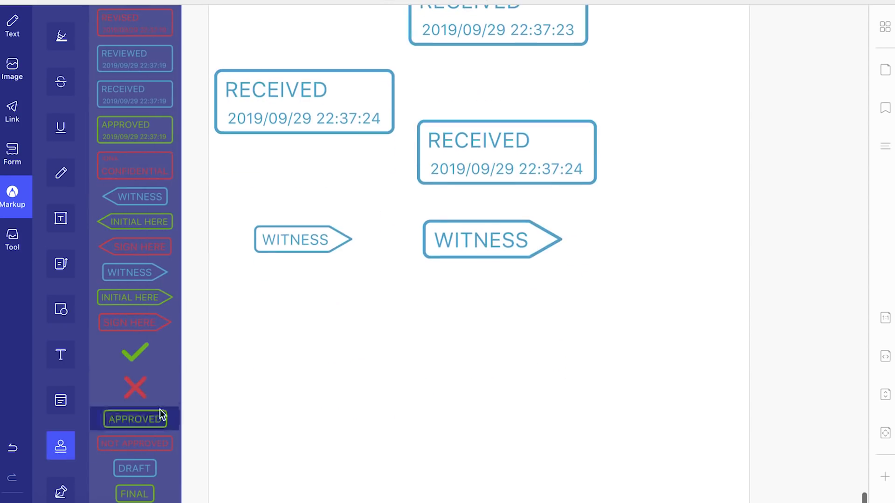
pyautogui.scroll(-8, 154, 401)
pyautogui.scroll(2, 150, 280)
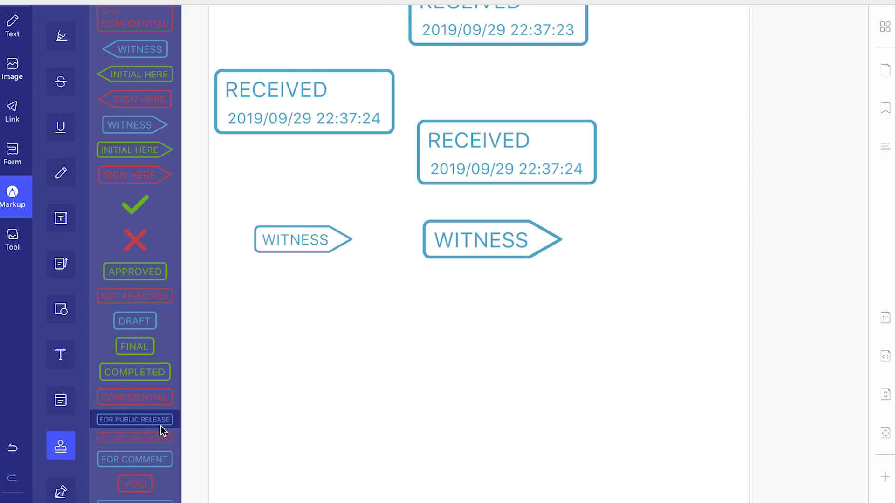
pyautogui.click(137, 209)
pyautogui.click(334, 325)
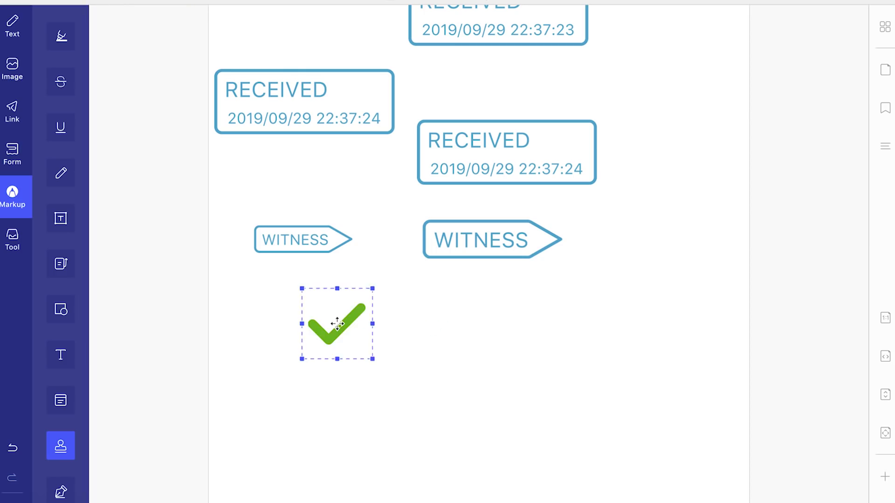
pyautogui.click(459, 311)
pyautogui.click(625, 275)
pyautogui.click(625, 197)
# Step: Place three green check mark stamps on the cover page: over the title's end, on the steps behind the car, and on the road
pyautogui.scroll(20, 625, 198)
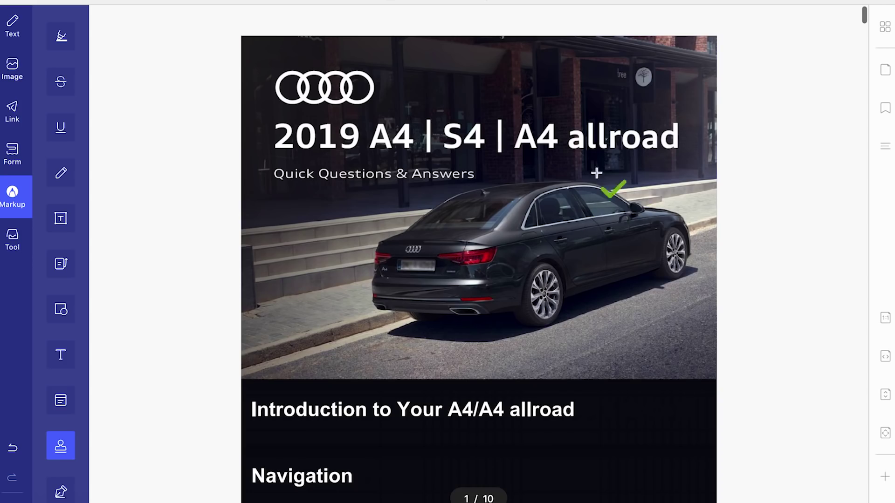
pyautogui.click(670, 136)
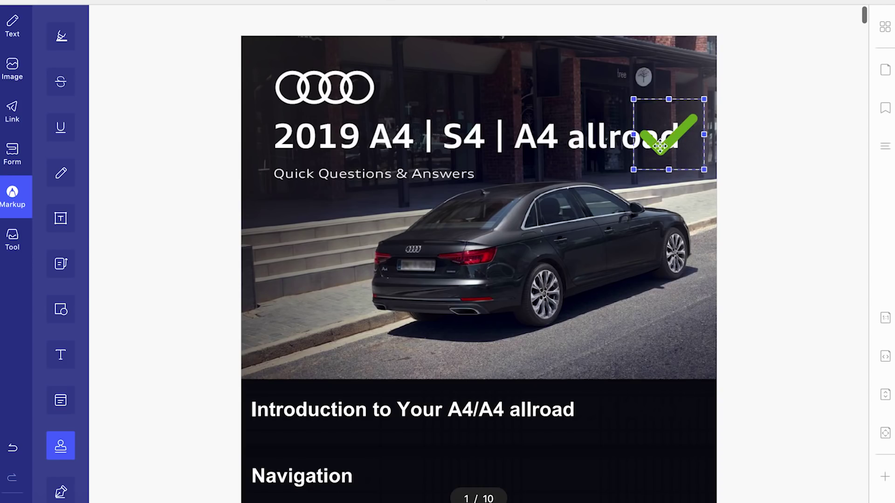
pyautogui.click(633, 173)
pyautogui.moveTo(635, 193); pyautogui.dragTo(300, 263)
pyautogui.click(666, 330)
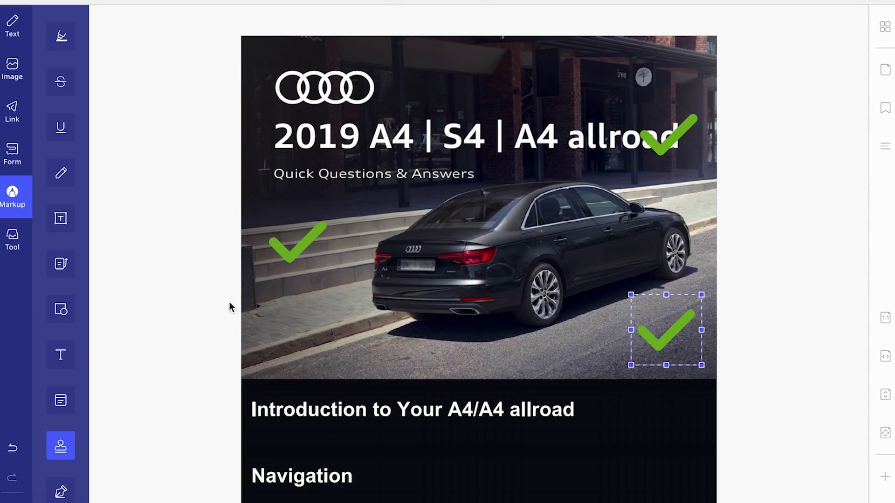
# Step: View the watermark editing mode, leave it unchanged, and look over the remaining document tools such as Batch Process
pyautogui.click(12, 238)
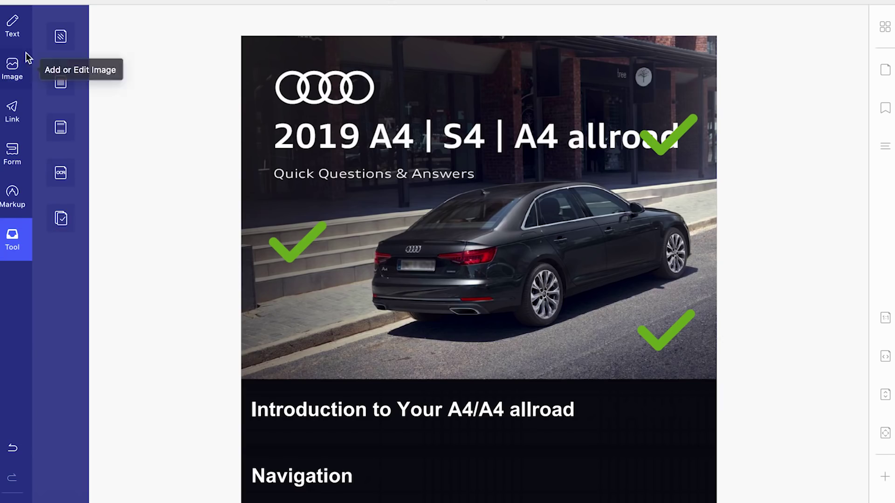
pyautogui.click(62, 45)
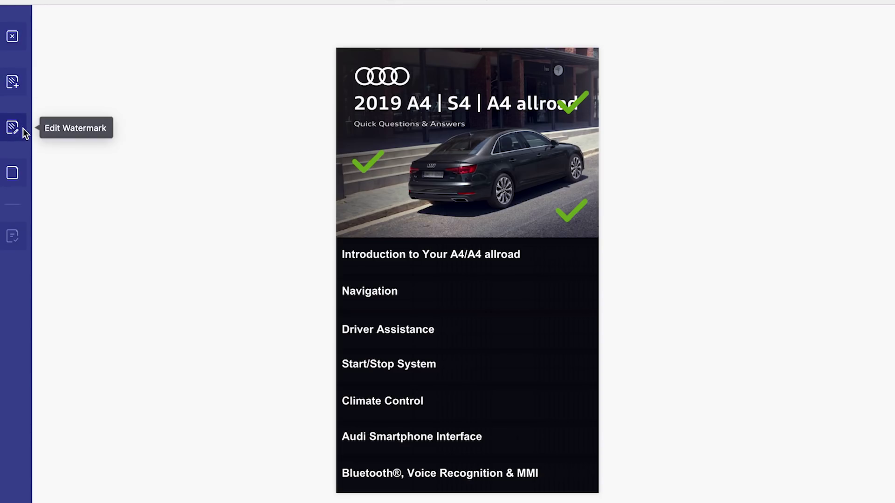
pyautogui.click(12, 36)
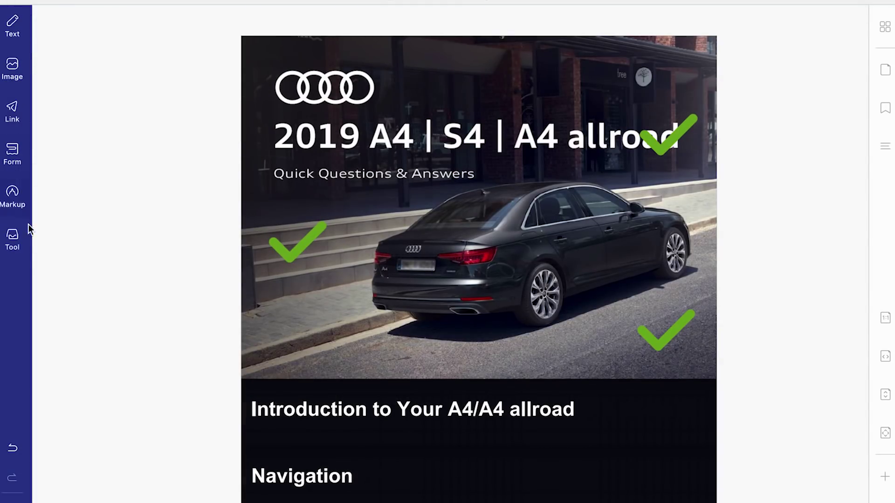
pyautogui.click(12, 239)
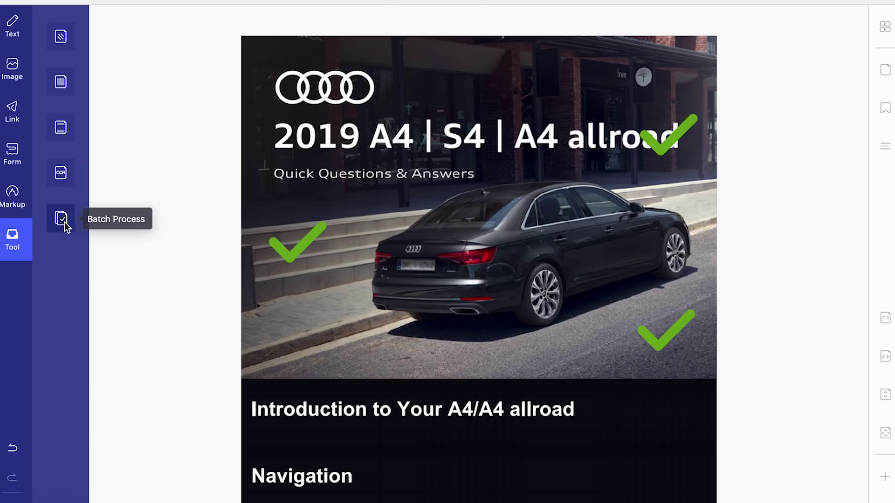
# Step: Start a new signature from the markup tools and draw it freehand with a thick black pen
pyautogui.click(16, 203)
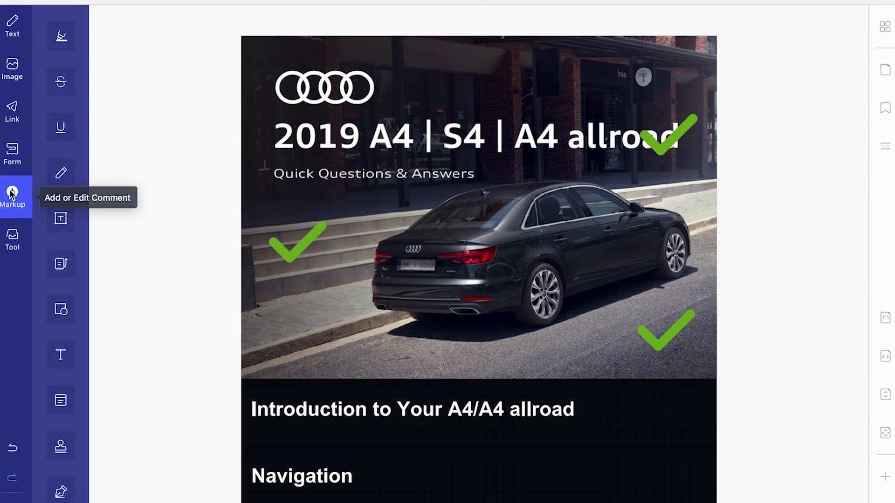
pyautogui.scroll(-2, 331, 380)
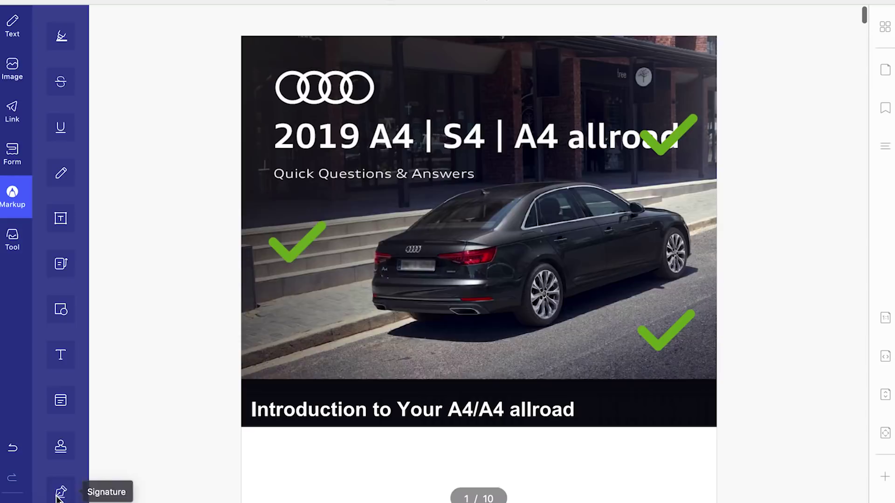
pyautogui.click(60, 492)
pyautogui.click(426, 233)
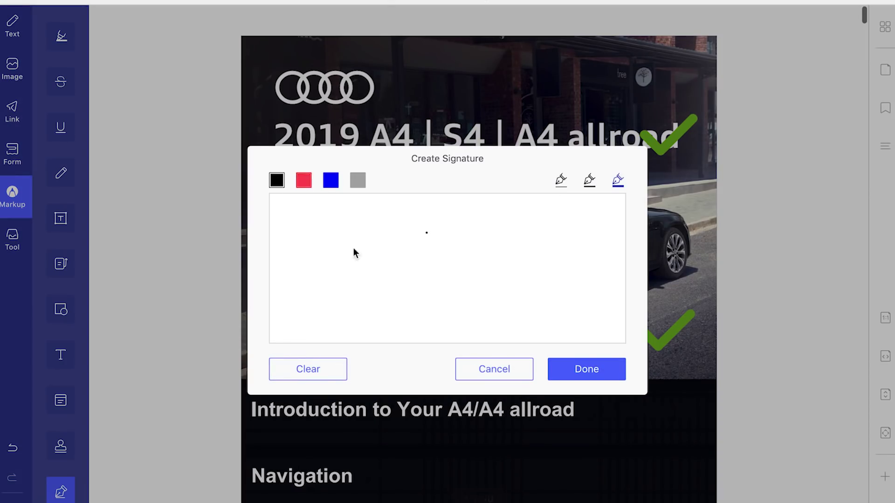
pyautogui.moveTo(319, 302)
pyautogui.mouseDown()
pyautogui.moveTo(394, 180)
pyautogui.moveTo(372, 276)
pyautogui.moveTo(442, 191)
pyautogui.moveTo(460, 286)
pyautogui.moveTo(412, 202)
pyautogui.moveTo(670, 49)
pyautogui.mouseUp()
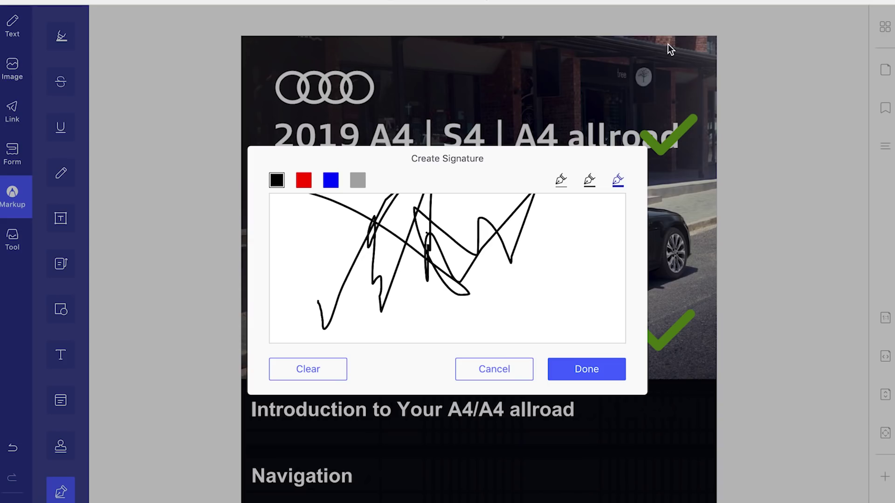
# Step: Set the signature to the thinnest pen, add a small extra stroke, recolour it grey, and finish creating it
pyautogui.click(560, 182)
pyautogui.moveTo(465, 262)
pyautogui.mouseDown()
pyautogui.moveTo(494, 266)
pyautogui.moveTo(487, 278)
pyautogui.mouseUp()
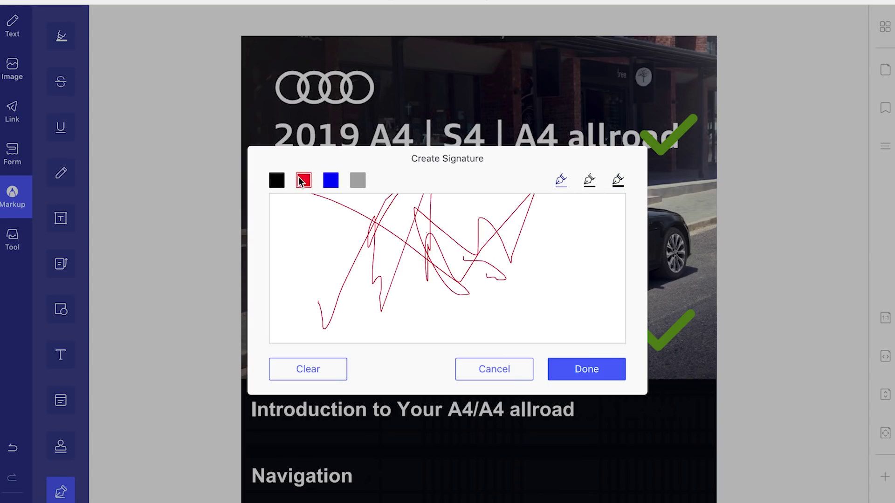
pyautogui.click(362, 186)
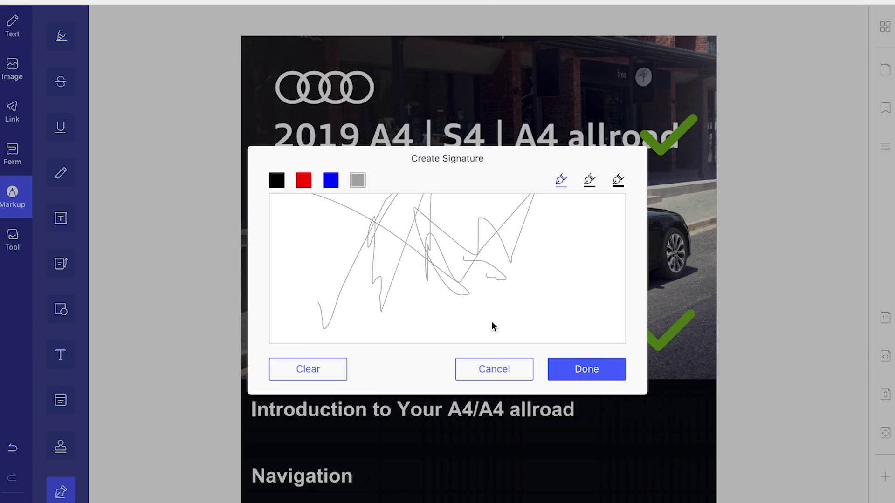
pyautogui.click(580, 371)
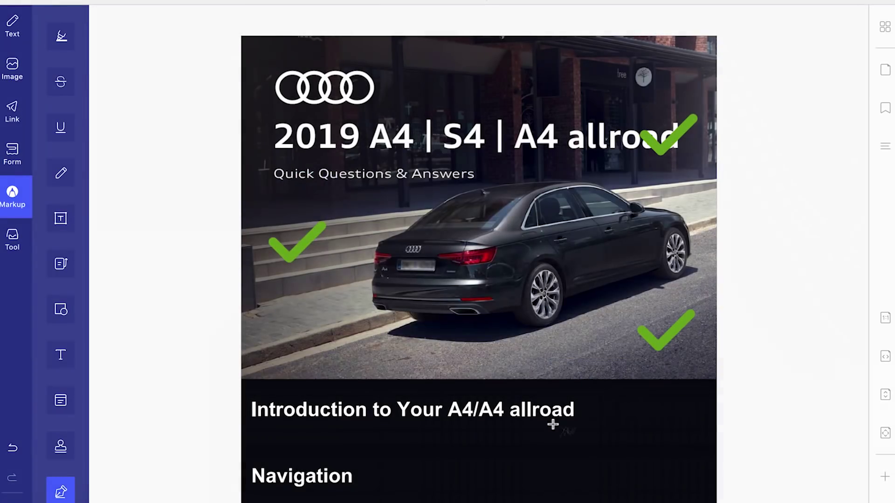
# Step: Place the signature on the cover page, resize it small beside the Introduction heading, and add a larger second copy below it near the page edge
pyautogui.click(542, 453)
pyautogui.moveTo(605, 419); pyautogui.dragTo(654, 424)
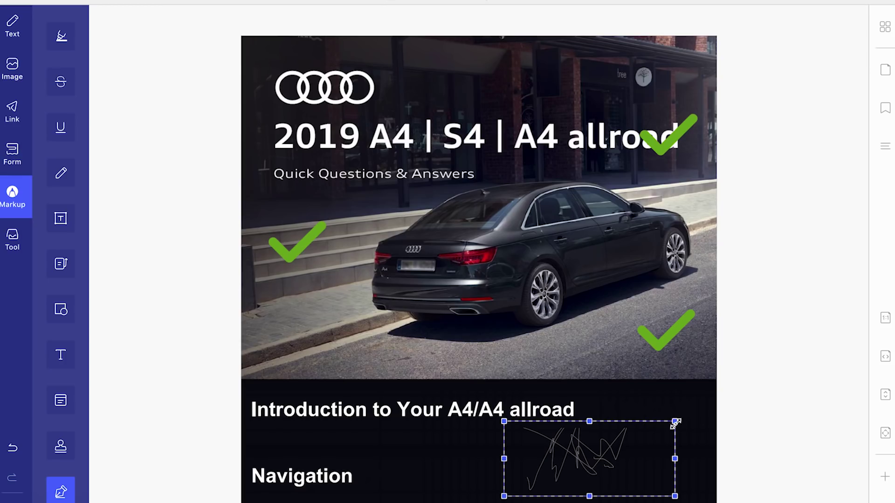
pyautogui.moveTo(675, 420)
pyautogui.mouseDown()
pyautogui.moveTo(566, 478)
pyautogui.moveTo(620, 449)
pyautogui.moveTo(593, 336)
pyautogui.moveTo(663, 399)
pyautogui.moveTo(628, 394)
pyautogui.mouseUp()
pyautogui.click(695, 446)
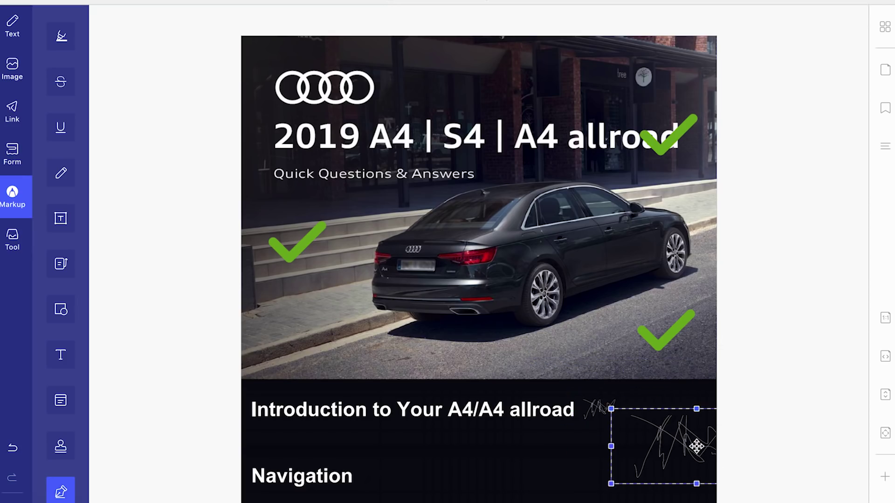
# Step: Place four more copies of the signature across the cover page around the Introduction and Navigation headings
pyautogui.click(487, 451)
pyautogui.click(344, 450)
pyautogui.click(316, 396)
pyautogui.click(575, 413)
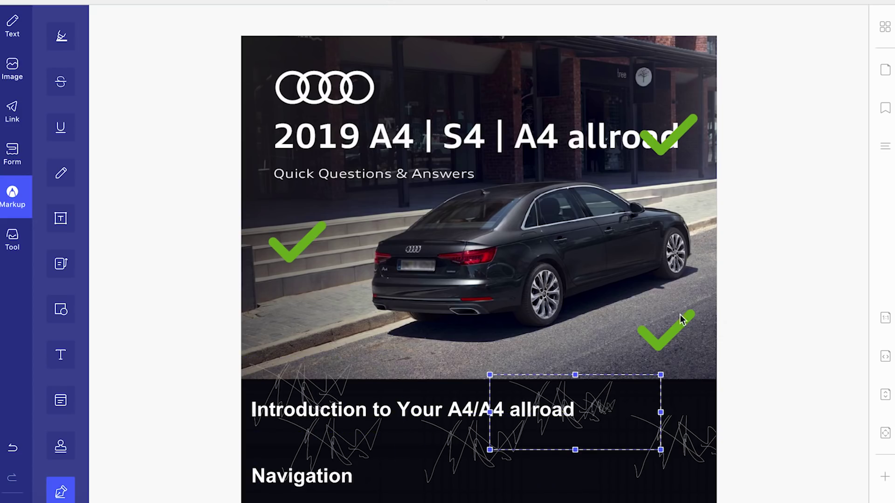
# Step: View all pages of the guide as thumbnails in the page organizer and return to the document
pyautogui.scroll(-3, 671, 331)
pyautogui.scroll(3, 671, 331)
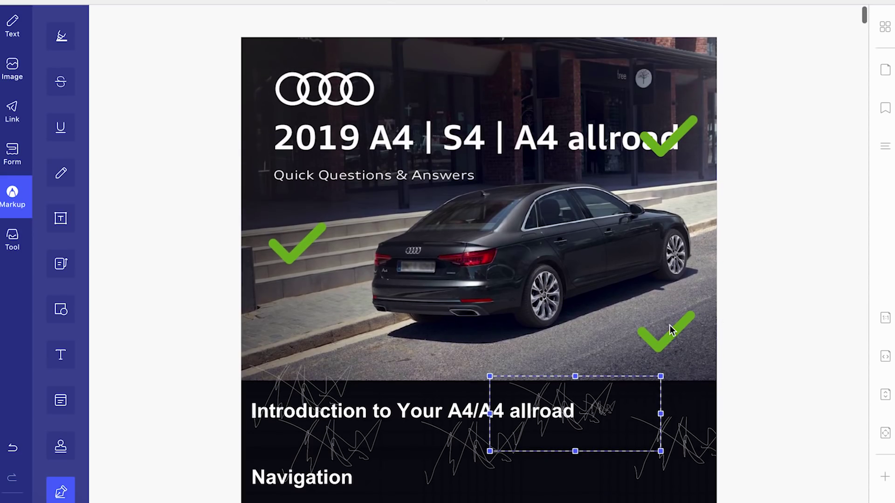
pyautogui.click(886, 29)
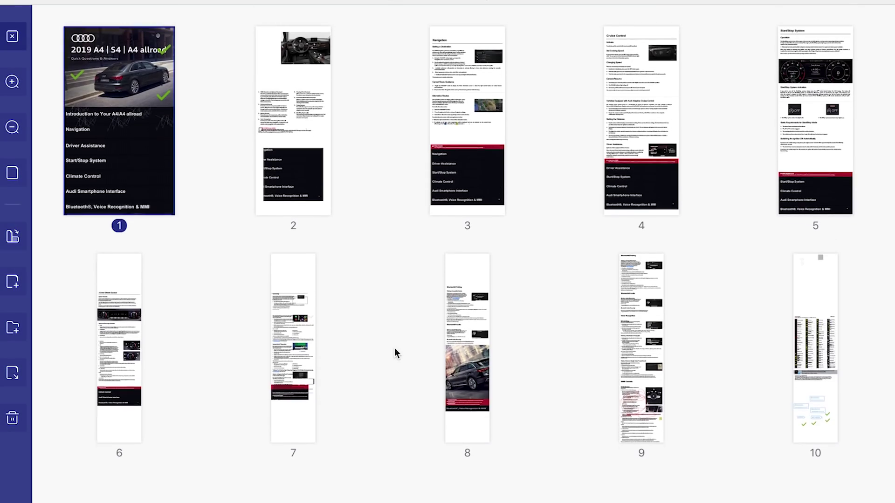
pyautogui.click(14, 36)
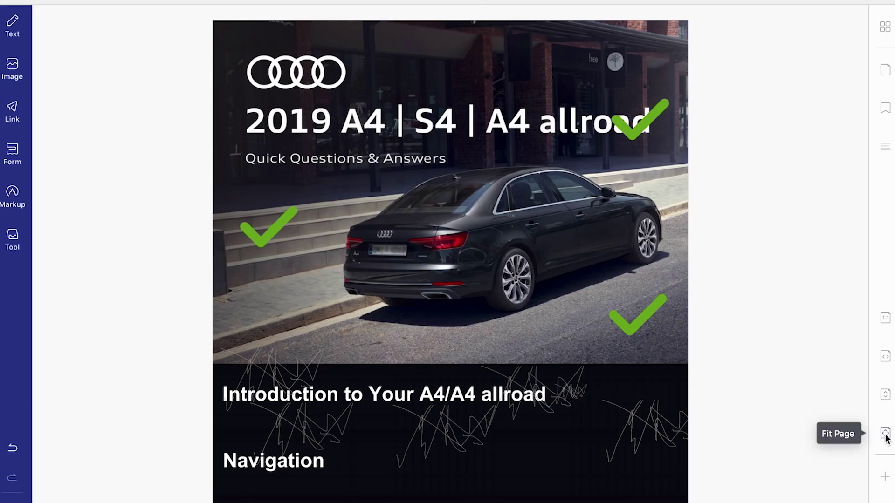
# Step: Zoom the document out to 35% and look over its first few pages
pyautogui.click(885, 502)
pyautogui.click(886, 502)
pyautogui.click(886, 502)
pyautogui.click(886, 502)
pyautogui.click(885, 502)
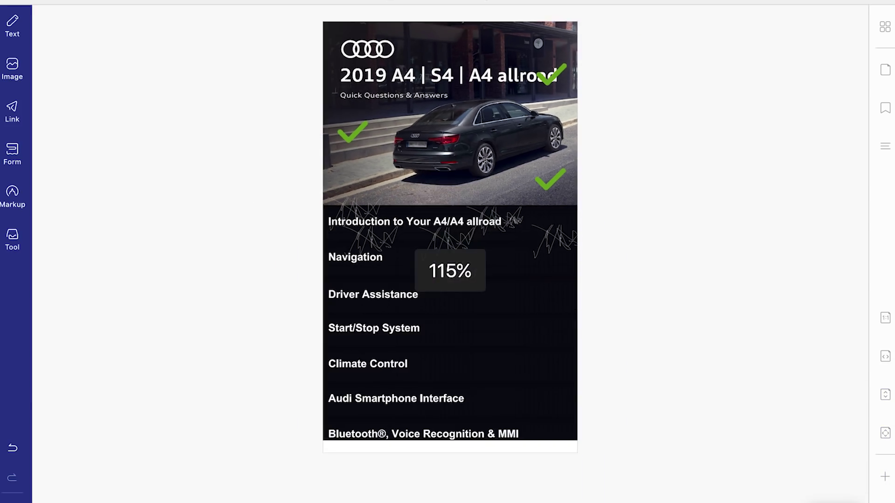
pyautogui.click(885, 502)
pyautogui.scroll(-3, 885, 495)
pyautogui.scroll(-10, 405, 147)
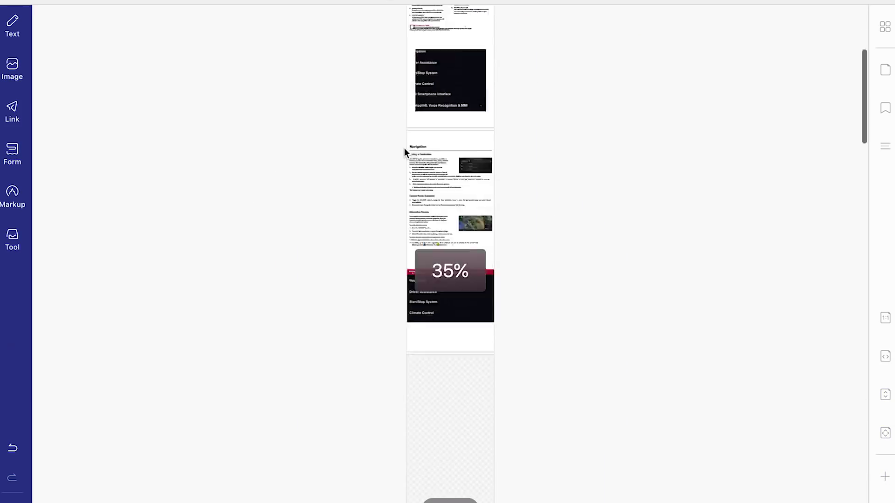
pyautogui.scroll(5, 405, 148)
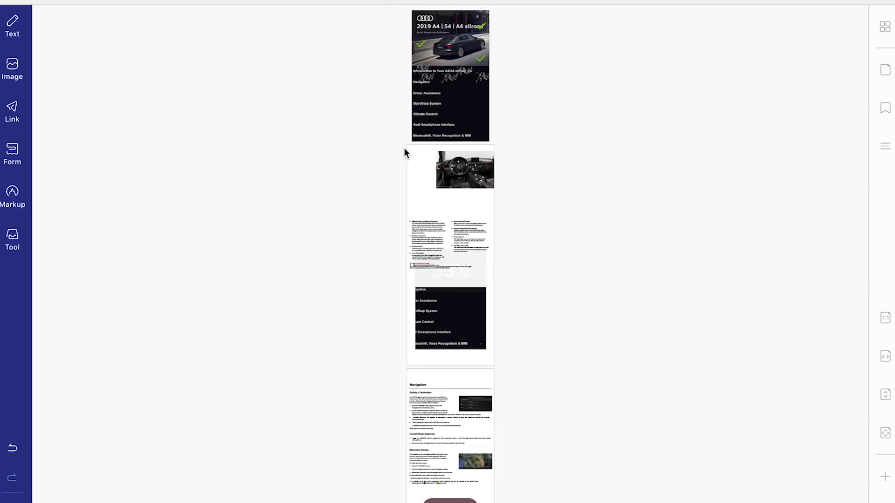